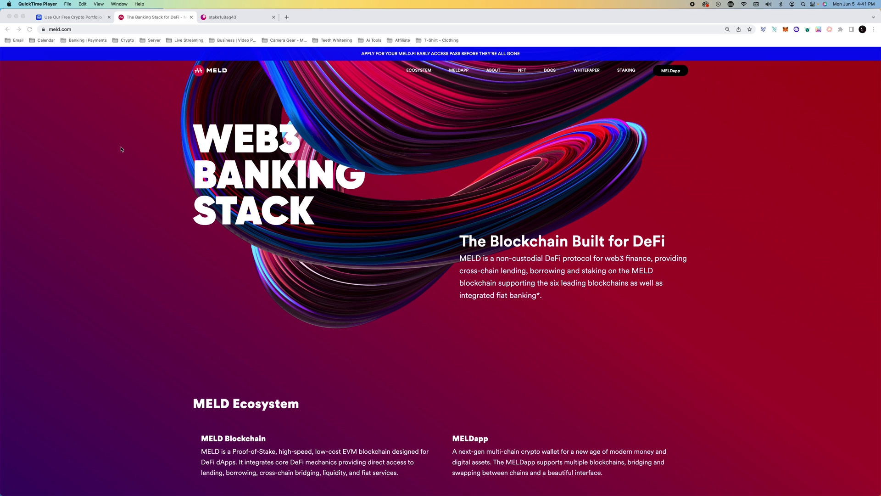
- Look over the Meld Bank Manager image in the Discord chat, then return to the MELD website
{"action": "key", "text": "ctrl+Left"}
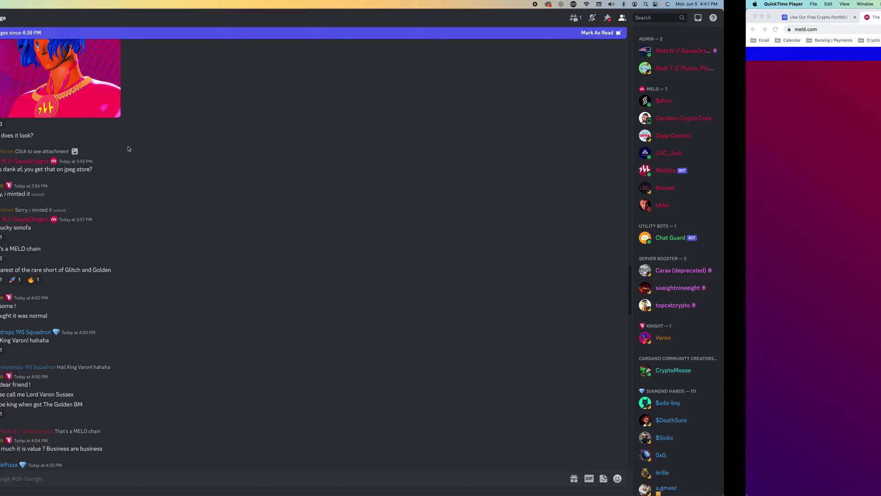
{"action": "scroll", "coordinate": [214, 253], "scroll_direction": "down", "scroll_amount": 3}
{"action": "scroll", "coordinate": [215, 252], "scroll_direction": "down", "scroll_amount": 10}
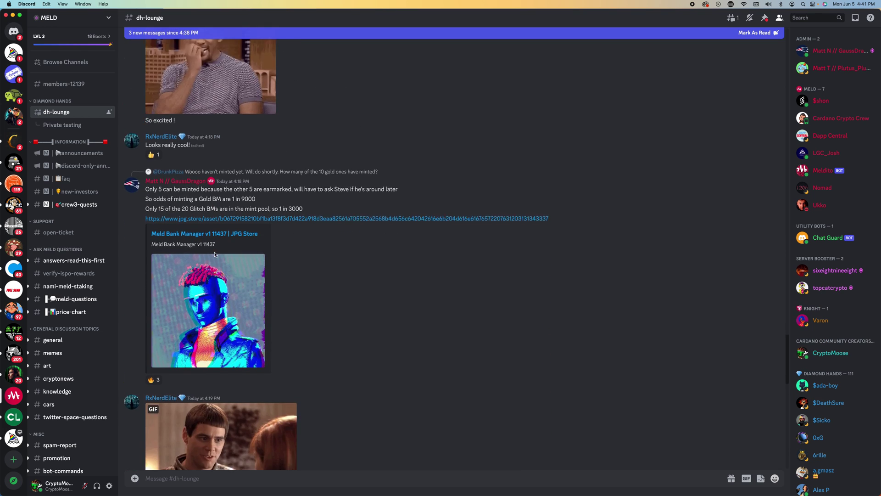
{"action": "left_click", "coordinate": [260, 273]}
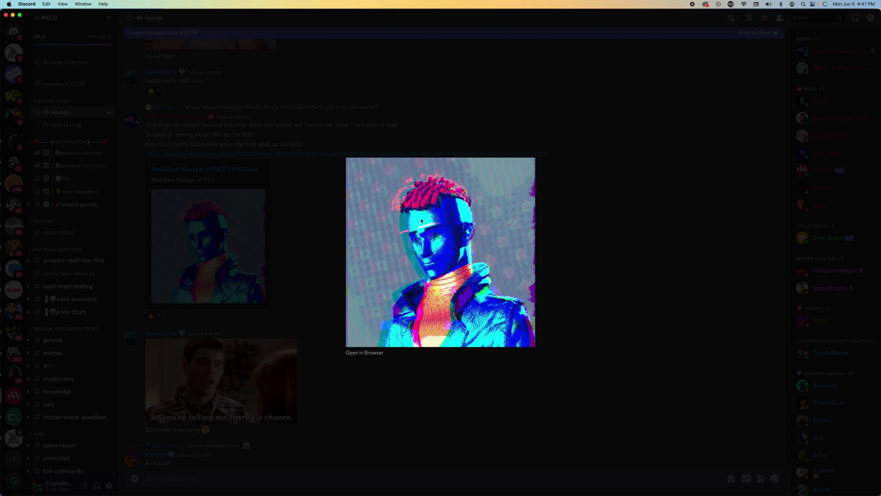
{"action": "left_click", "coordinate": [587, 293]}
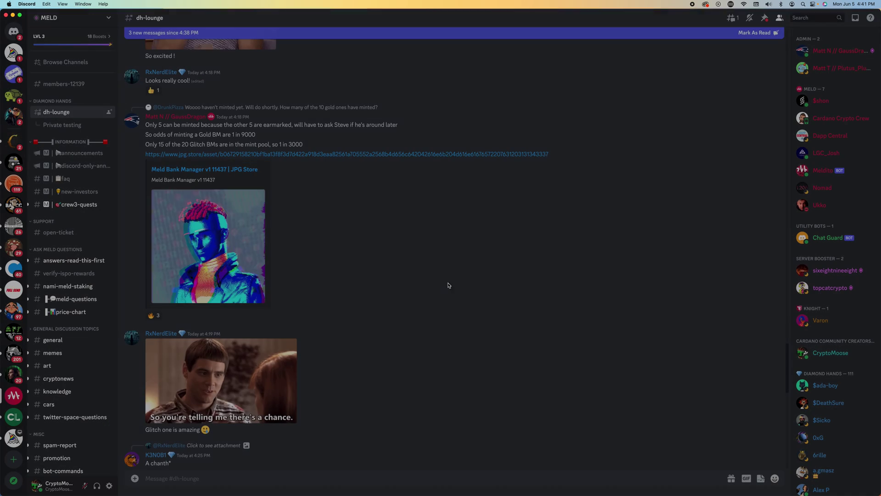
{"action": "scroll", "coordinate": [250, 259], "scroll_direction": "up", "scroll_amount": 5}
{"action": "scroll", "coordinate": [250, 258], "scroll_direction": "up", "scroll_amount": 10}
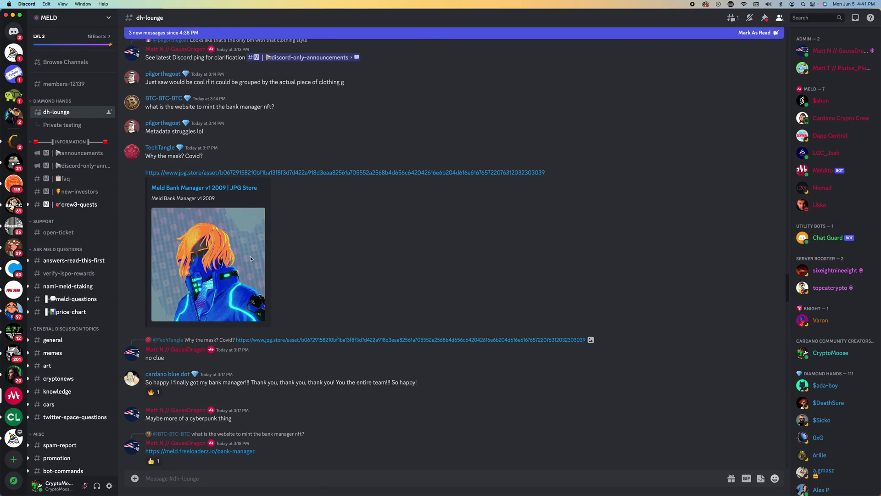
{"action": "key", "text": "super+Tab"}
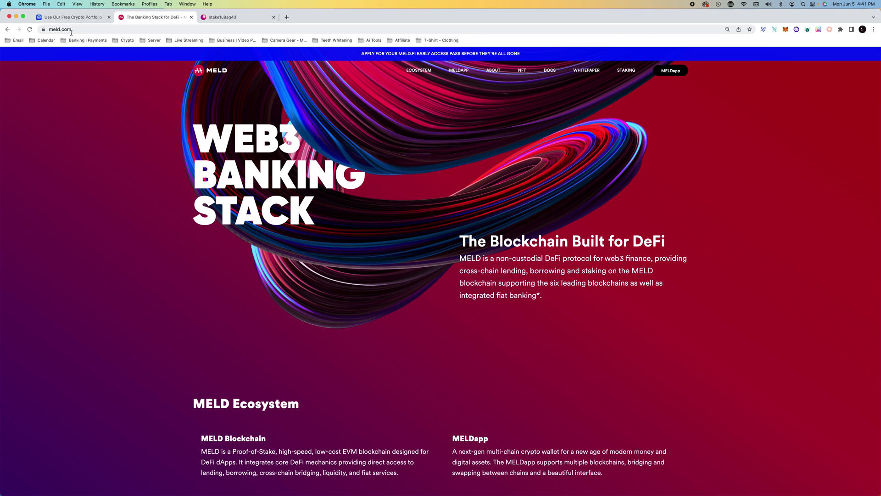
- Browse the MELD NFT page for the Bank Manager collection
{"action": "left_click", "coordinate": [522, 70]}
{"action": "scroll", "coordinate": [331, 274], "scroll_direction": "down", "scroll_amount": 15}
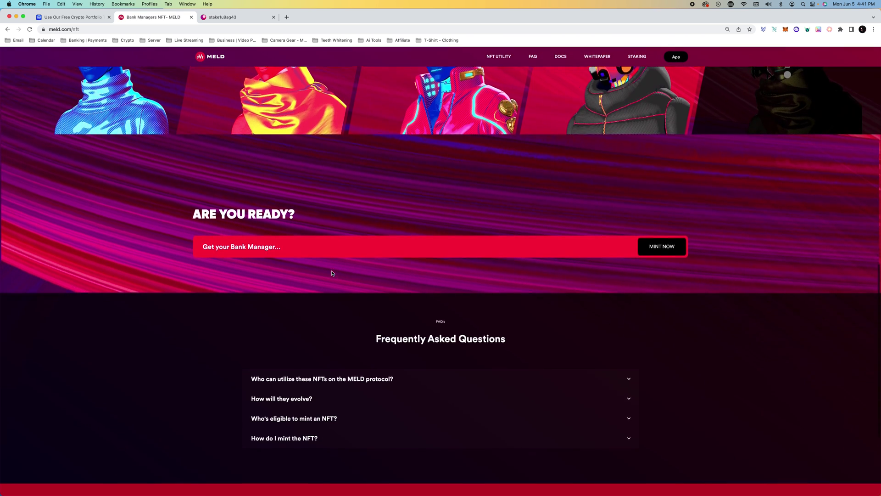
{"action": "scroll", "coordinate": [332, 273], "scroll_direction": "up", "scroll_amount": 5}
{"action": "scroll", "coordinate": [398, 201], "scroll_direction": "down", "scroll_amount": 12}
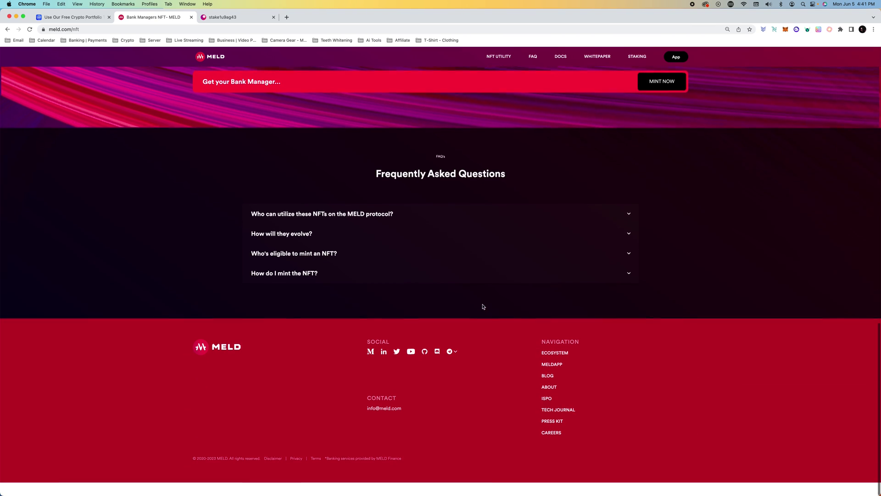
{"action": "scroll", "coordinate": [398, 202], "scroll_direction": "up", "scroll_amount": 2}
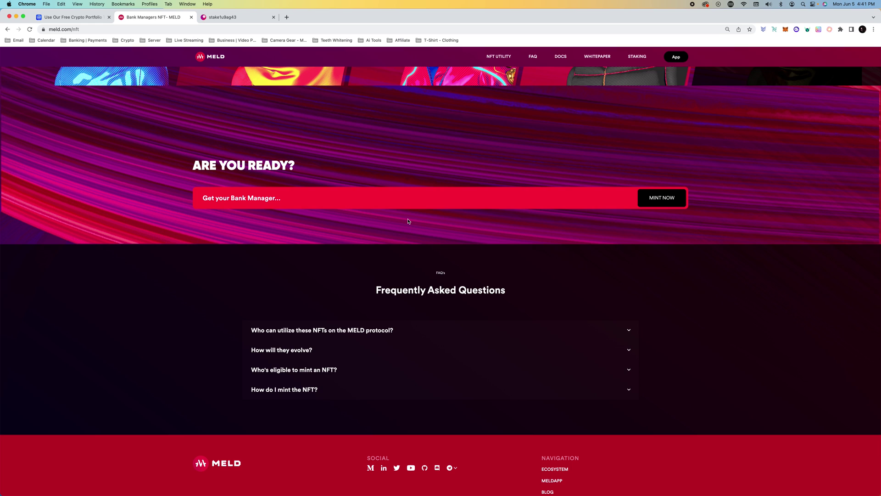
{"action": "scroll", "coordinate": [407, 226], "scroll_direction": "up", "scroll_amount": 15}
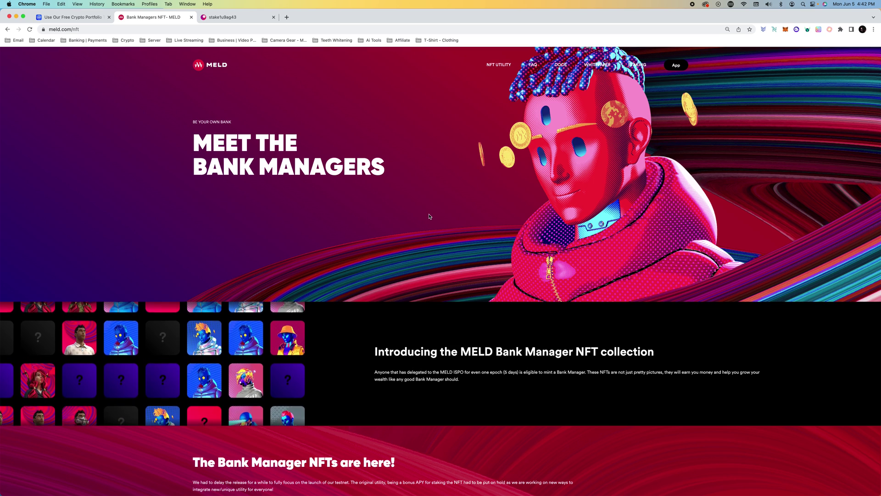
- Glance at the Nami wallet, then view the wallet's pool.pm page of tokens and NFTs
{"action": "left_click", "coordinate": [774, 29]}
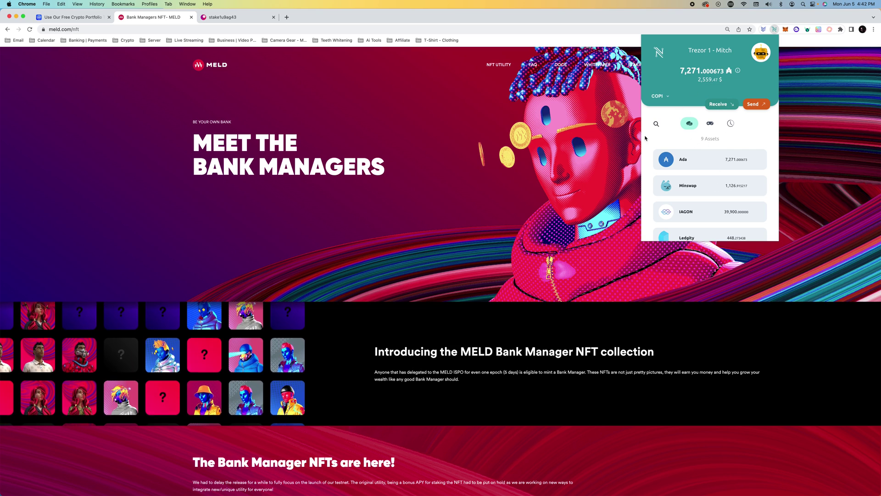
{"action": "left_click", "coordinate": [398, 145]}
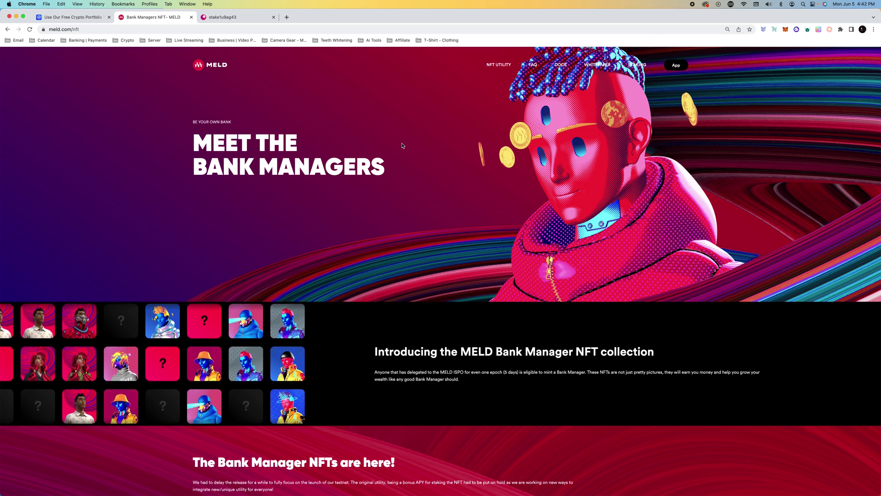
{"action": "left_click", "coordinate": [244, 17]}
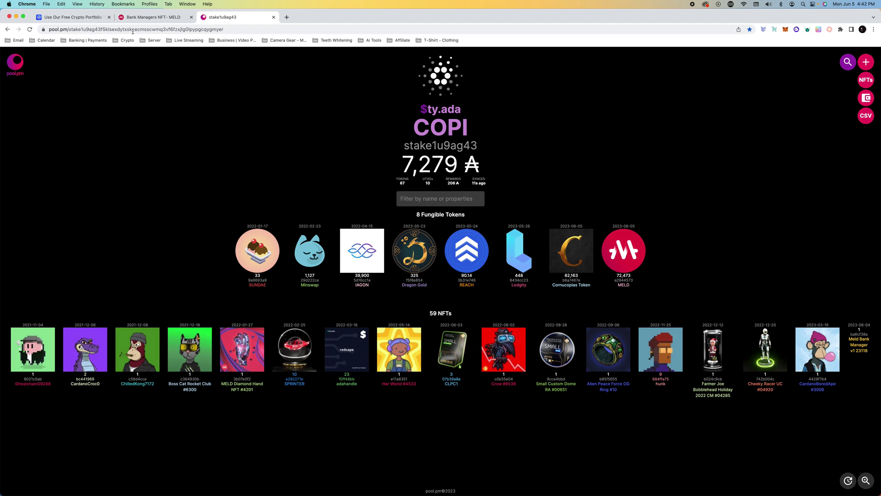
- Go back to the 'Bank Managers NFT - MELD' collection page
{"action": "left_click", "coordinate": [143, 17]}
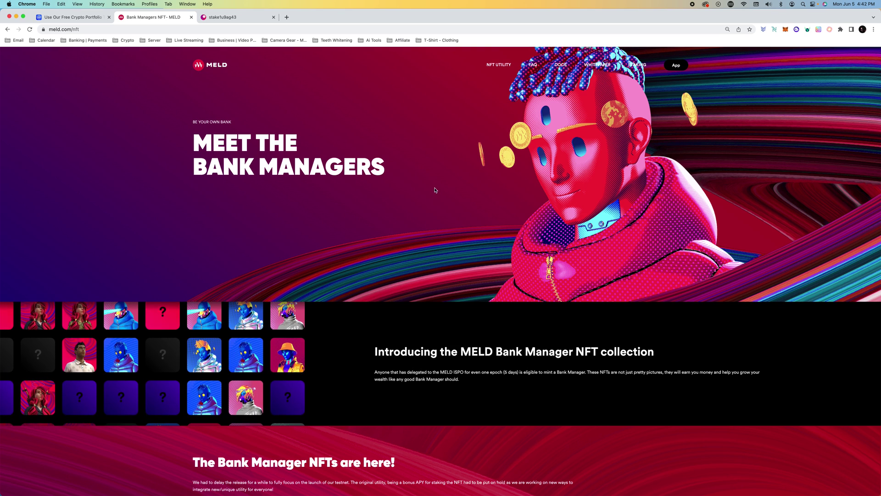
- Reach the Bank Manager mint's 'Connect your wallet' step and show the Nami wallet balance
{"action": "scroll", "coordinate": [431, 226], "scroll_direction": "down", "scroll_amount": 20}
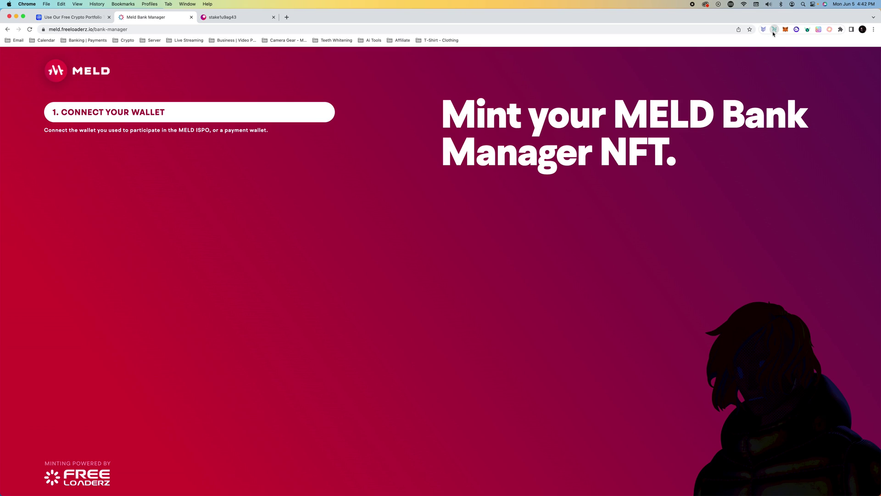
{"action": "left_click", "coordinate": [774, 30]}
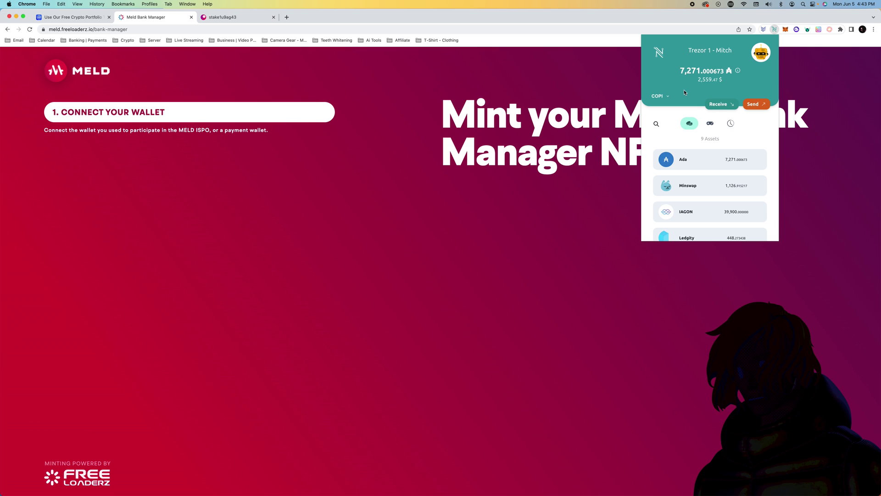
- Inspect the Trezor account's collateral settings in Nami without confirming, then close the wallet
{"action": "left_click", "coordinate": [764, 58]}
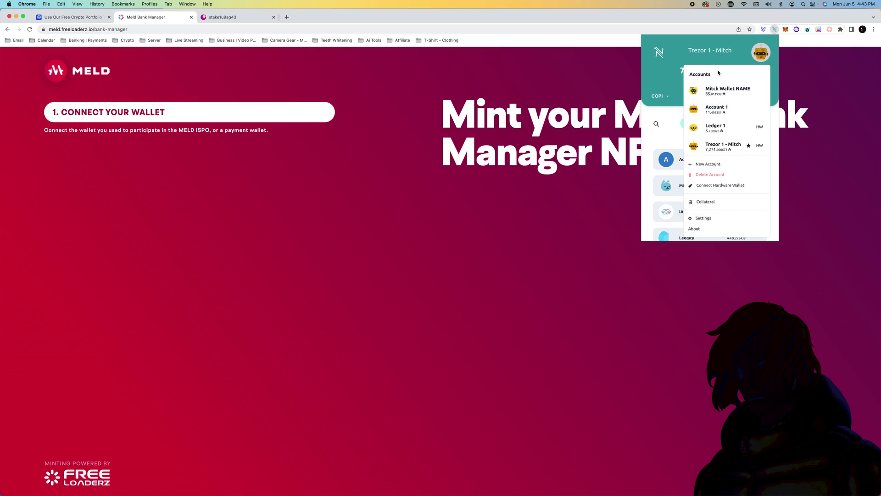
{"action": "left_click", "coordinate": [725, 50]}
{"action": "left_click", "coordinate": [761, 53]}
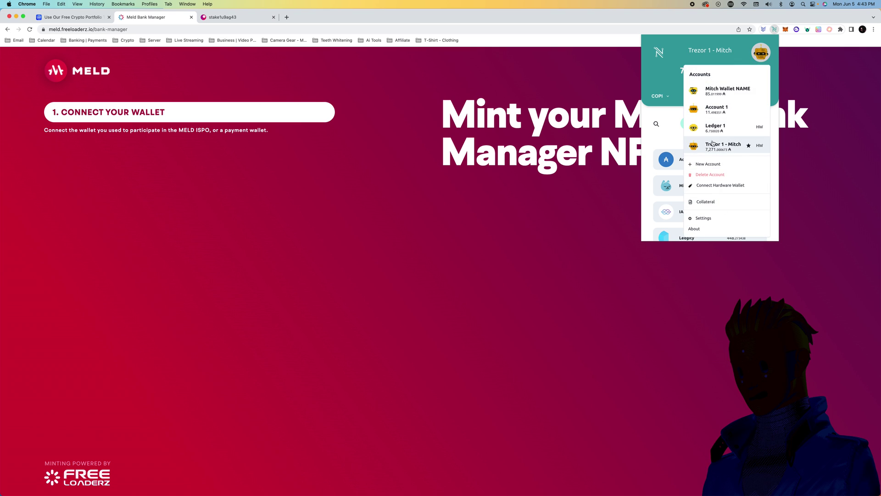
{"action": "left_click", "coordinate": [734, 202]}
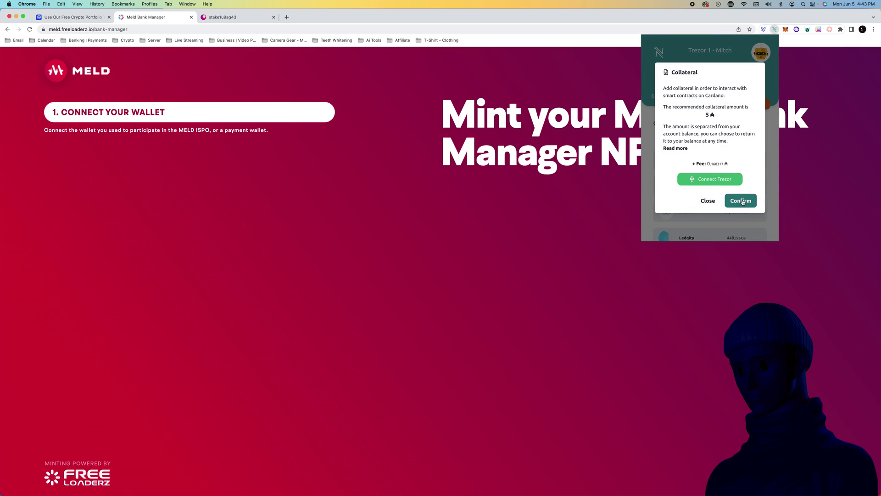
{"action": "left_click", "coordinate": [713, 200]}
{"action": "left_click_drag", "start_coordinate": [680, 71], "coordinate": [712, 71]}
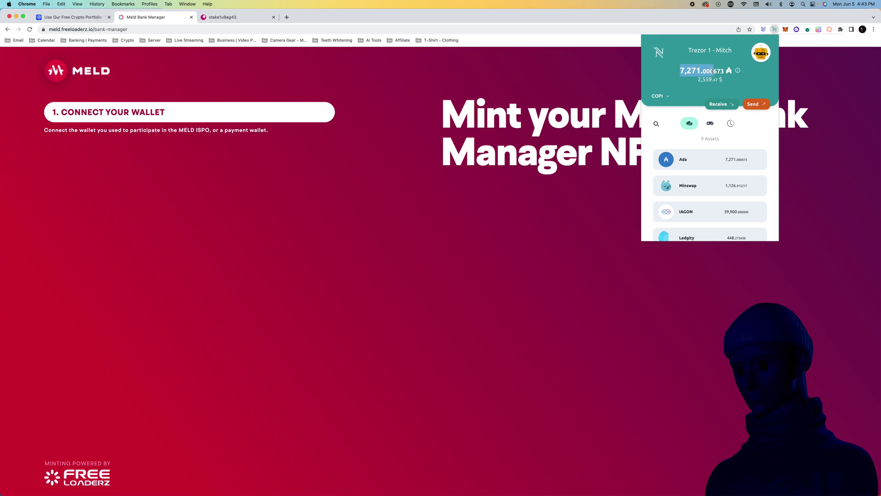
{"action": "left_click", "coordinate": [531, 100]}
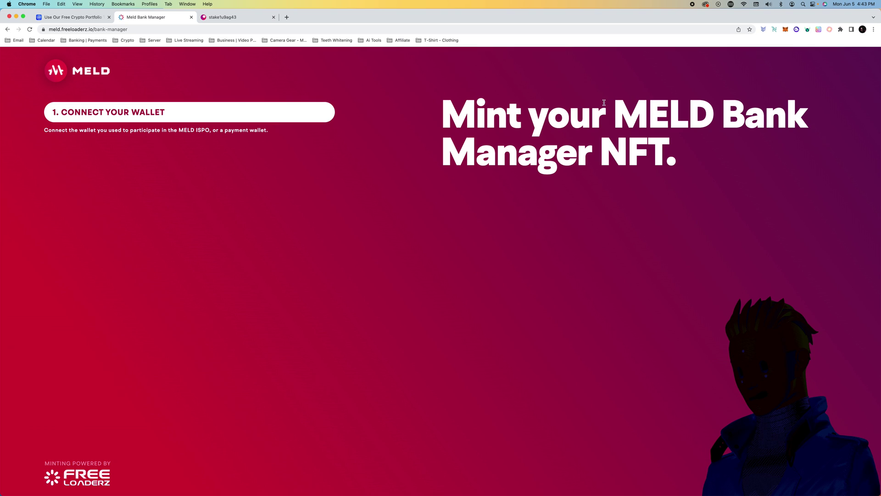
- Check Nami's recent transaction history, then bring up Yoroi's list of six wallets
{"action": "left_click", "coordinate": [774, 29]}
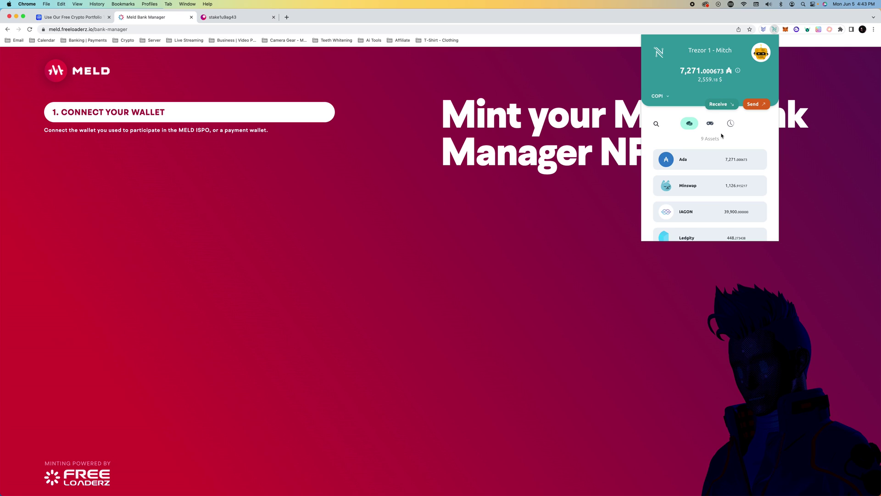
{"action": "left_click", "coordinate": [730, 123]}
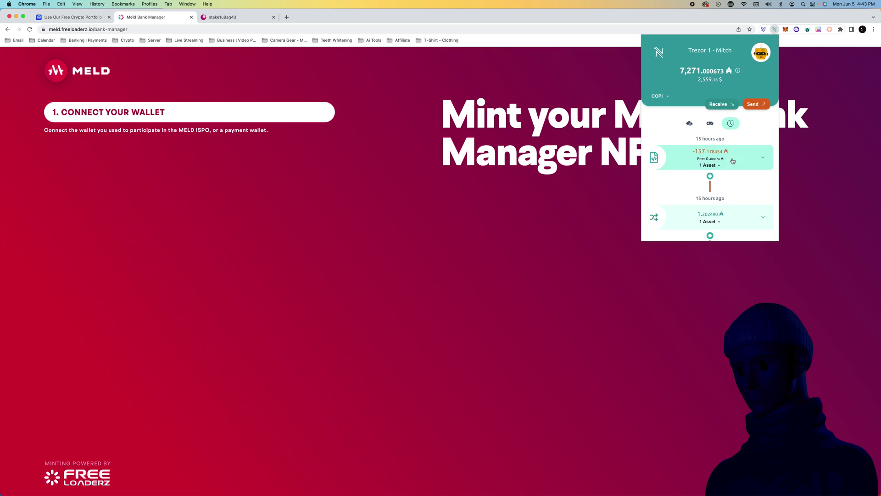
{"action": "scroll", "coordinate": [735, 159], "scroll_direction": "down", "scroll_amount": 3}
{"action": "scroll", "coordinate": [733, 160], "scroll_direction": "up", "scroll_amount": 3}
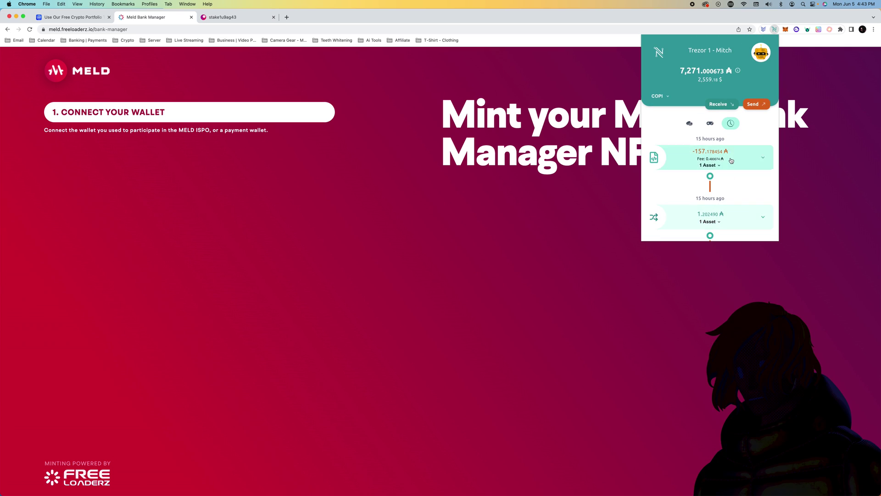
{"action": "left_click", "coordinate": [529, 95]}
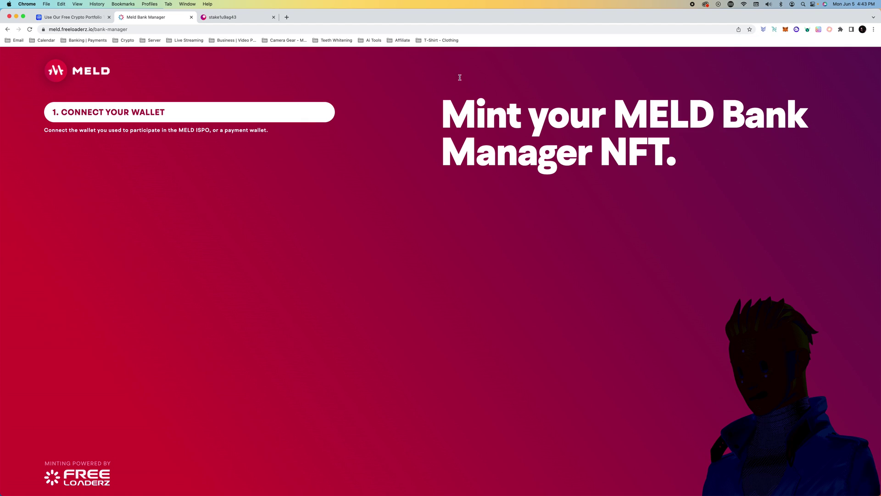
{"action": "left_click", "coordinate": [763, 29]}
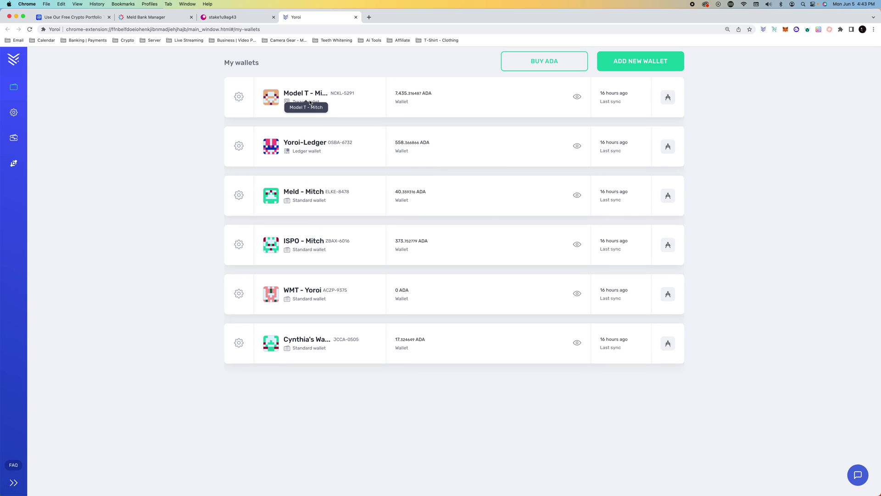
- Open the Model T wallet's transactions and expand the most recent one
{"action": "left_click", "coordinate": [309, 100]}
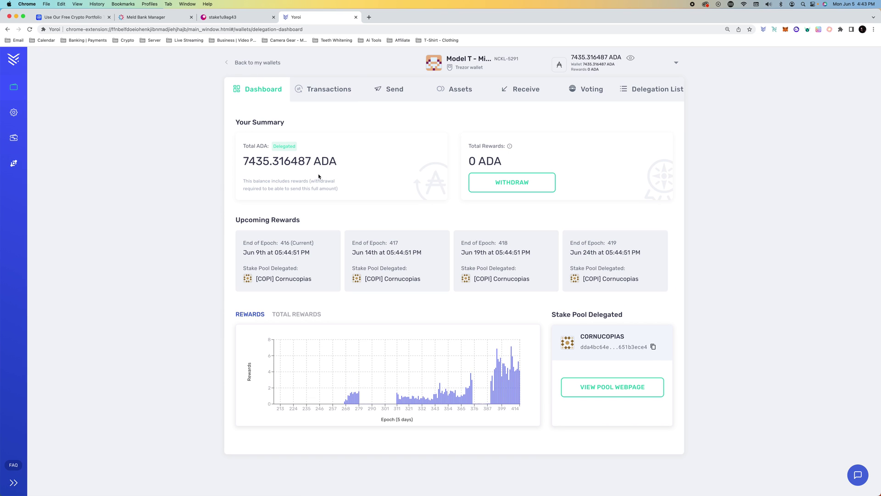
{"action": "left_click", "coordinate": [329, 88]}
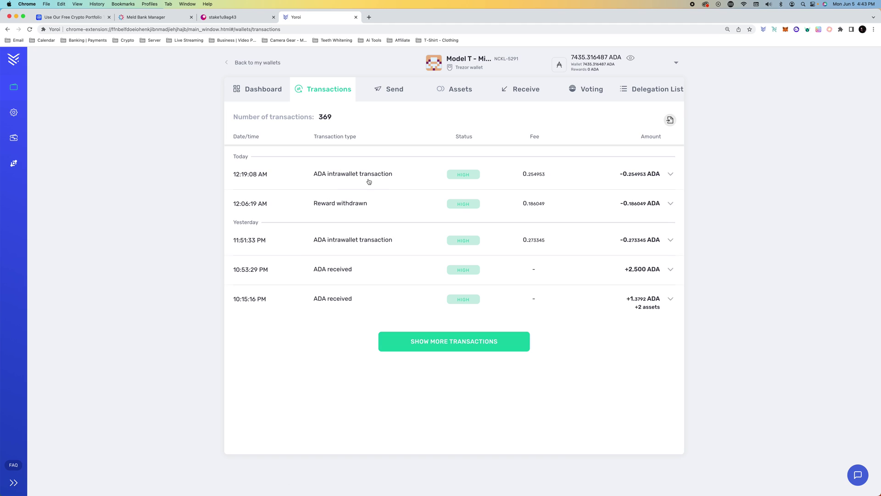
{"action": "left_click", "coordinate": [670, 174]}
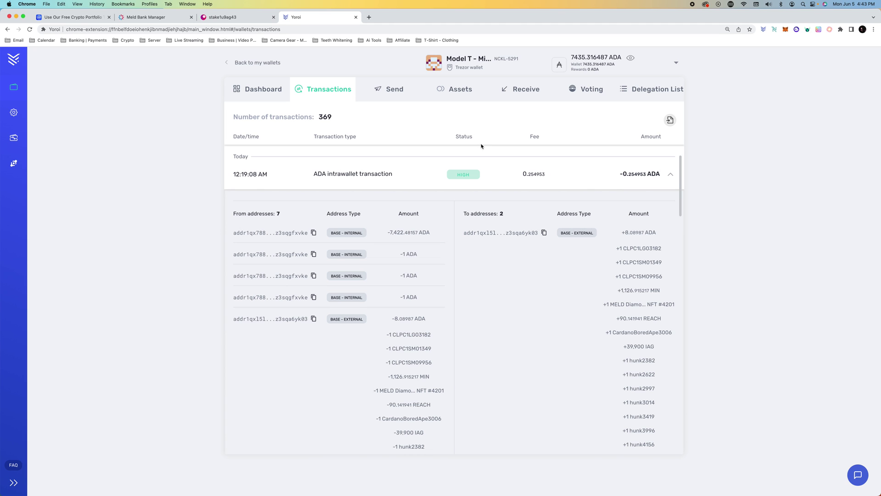
- Review the Model T wallet's internal receiving addresses, then close Yoroi
{"action": "left_click", "coordinate": [517, 91]}
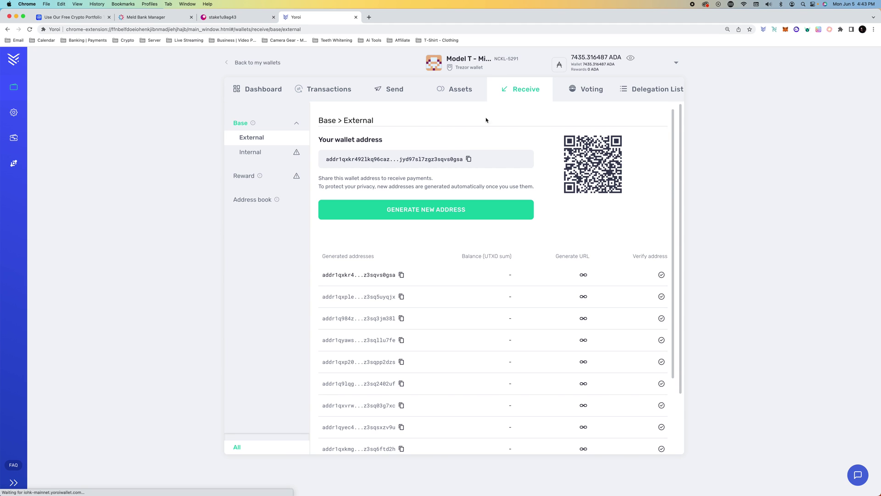
{"action": "left_click", "coordinate": [250, 151]}
{"action": "scroll", "coordinate": [498, 350], "scroll_direction": "down", "scroll_amount": 10}
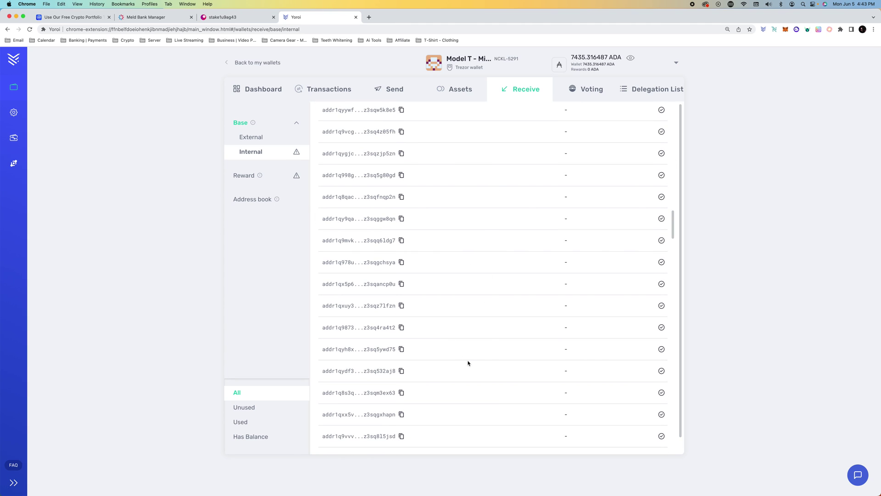
{"action": "left_click", "coordinate": [229, 63]}
{"action": "left_click", "coordinate": [356, 17]}
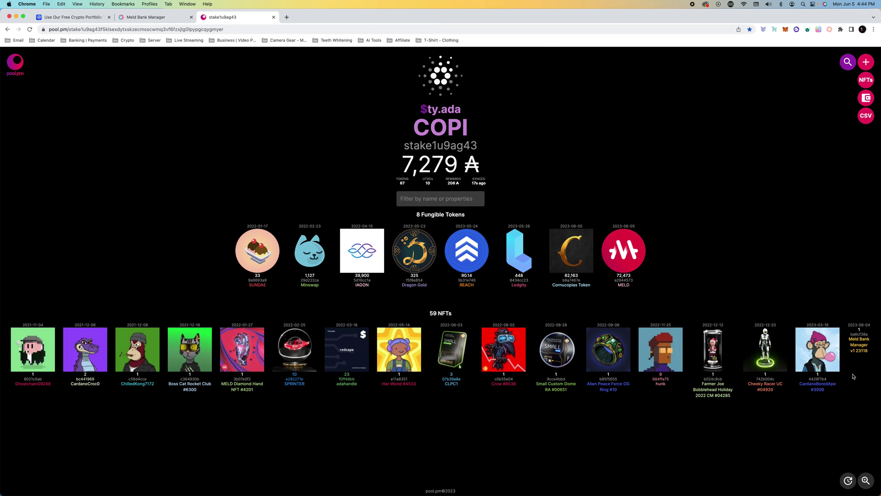
- Check Nami's balance and receiving-address QR code from the Bank Manager mint page
{"action": "left_click", "coordinate": [146, 17]}
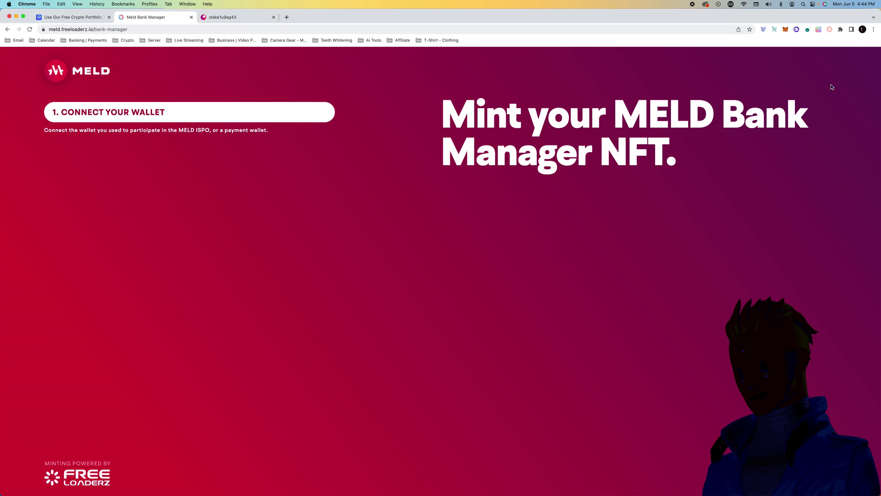
{"action": "left_click", "coordinate": [774, 28]}
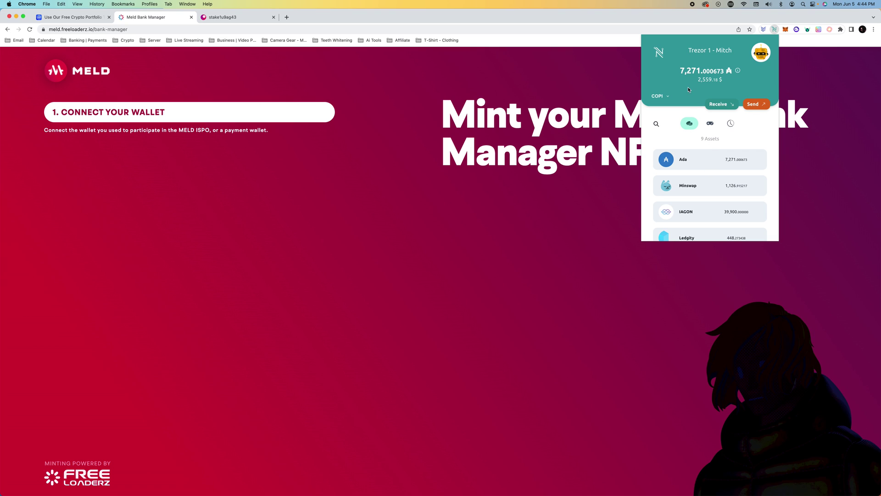
{"action": "left_click", "coordinate": [720, 104]}
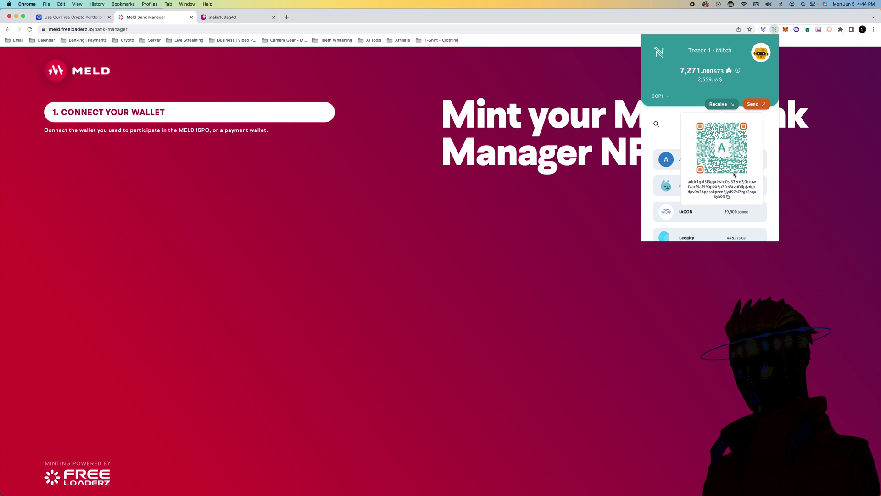
{"action": "left_click", "coordinate": [728, 198]}
{"action": "left_click", "coordinate": [216, 161]}
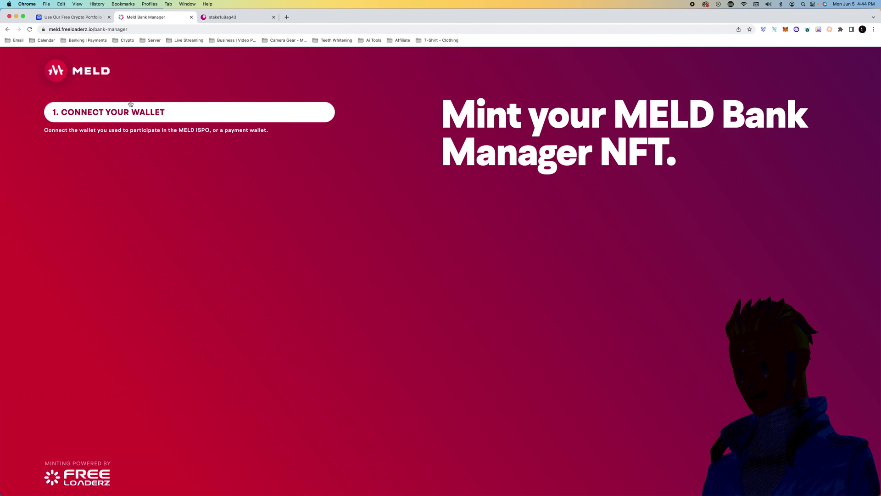
- Connect the Nami wallet to the mint site, accepting the Terms of Service
{"action": "left_click", "coordinate": [116, 113]}
{"action": "left_click", "coordinate": [401, 221]}
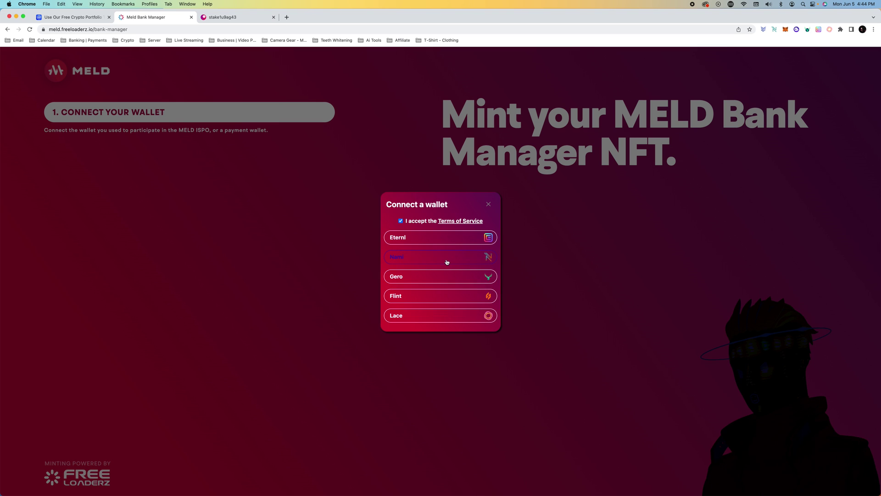
{"action": "left_click", "coordinate": [447, 262]}
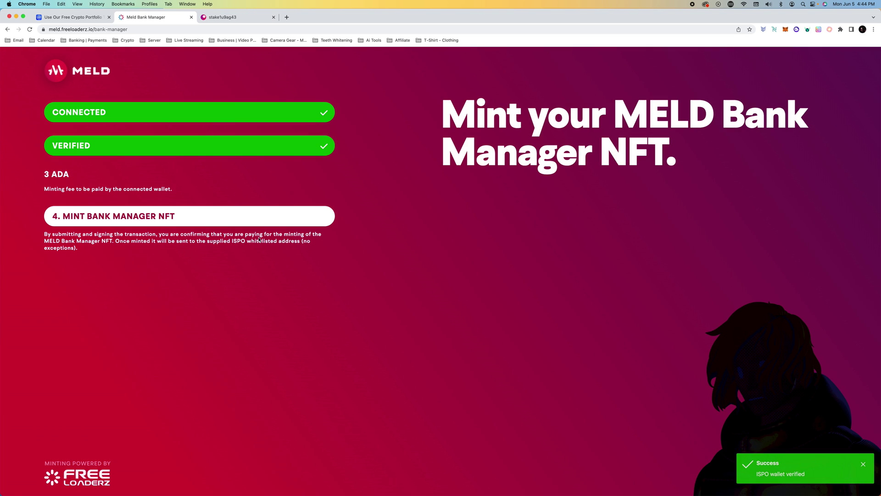
- Start the Bank Manager NFT mint and send the 3 ADA transaction to the Trezor for signing
{"action": "left_click", "coordinate": [140, 220]}
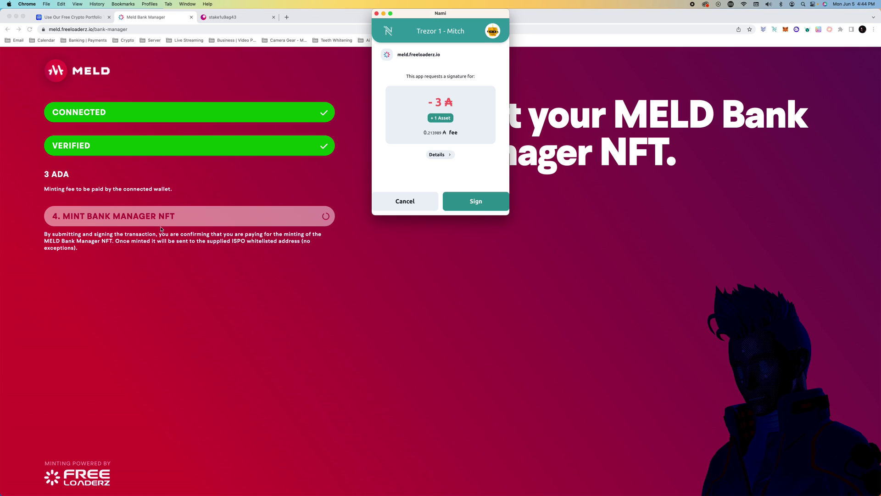
{"action": "left_click", "coordinate": [470, 205]}
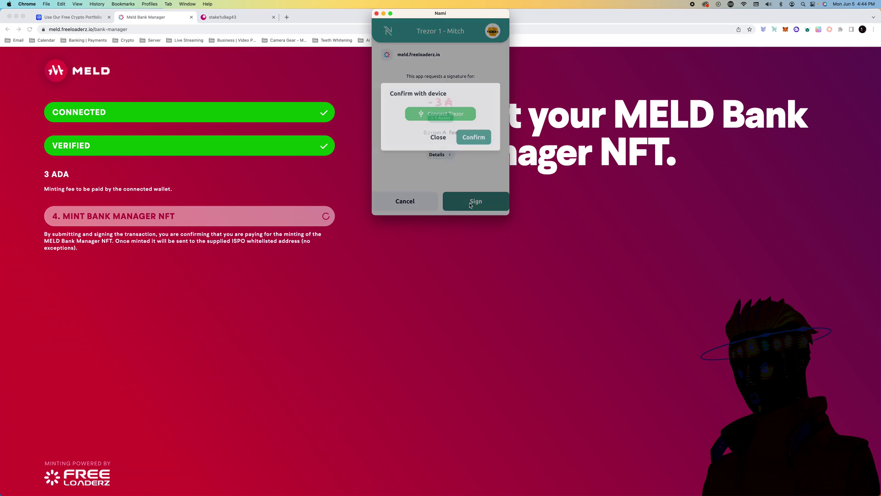
{"action": "left_click", "coordinate": [474, 139]}
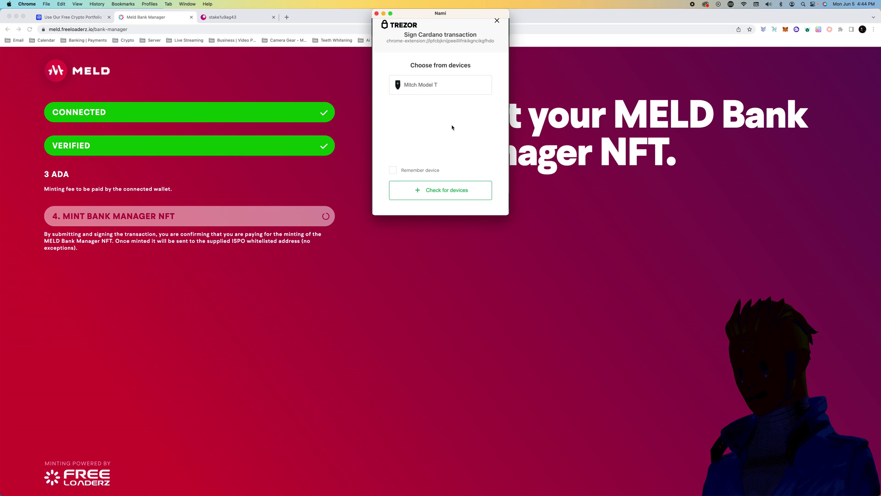
- Sign the mint with the Trezor Model T, then view the new NFT on pool.pm
{"action": "left_click", "coordinate": [438, 86]}
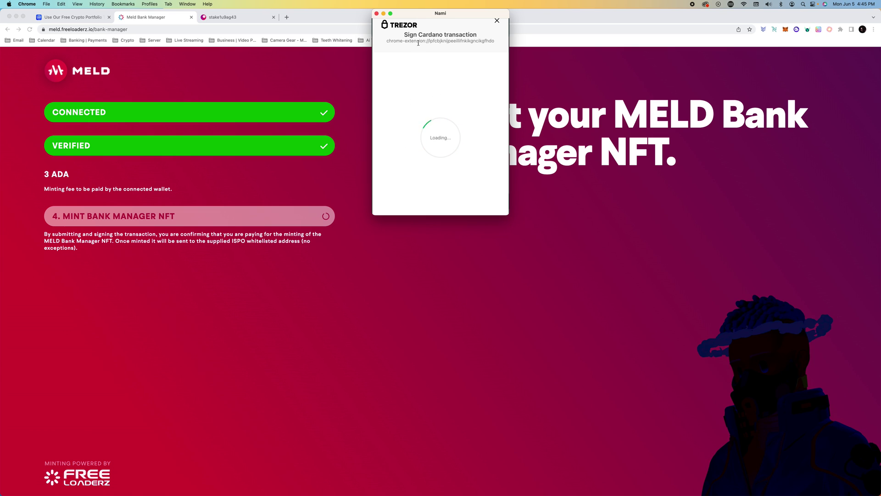
{"action": "left_click_drag", "start_coordinate": [415, 15], "coordinate": [410, 92]}
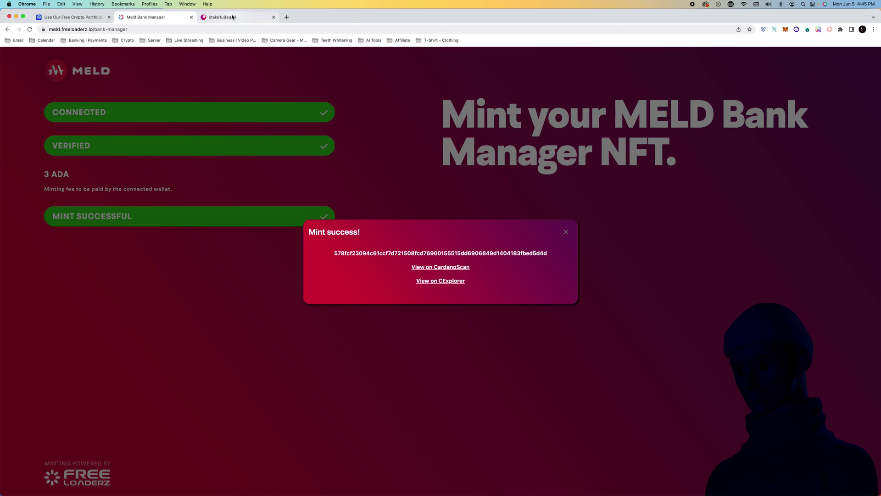
{"action": "left_click", "coordinate": [260, 21]}
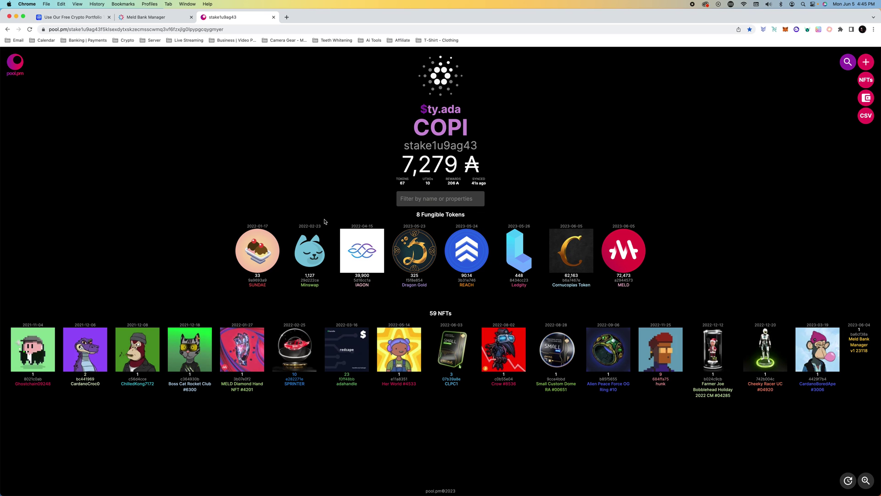
- Browse the NFT collection and transaction history in the Nami wallet
{"action": "left_click", "coordinate": [773, 29]}
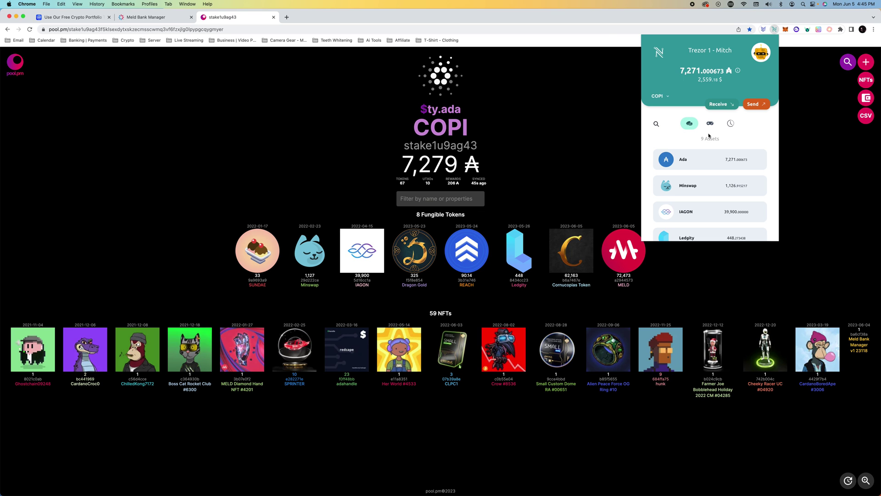
{"action": "left_click", "coordinate": [710, 124]}
{"action": "scroll", "coordinate": [709, 161], "scroll_direction": "down", "scroll_amount": 10}
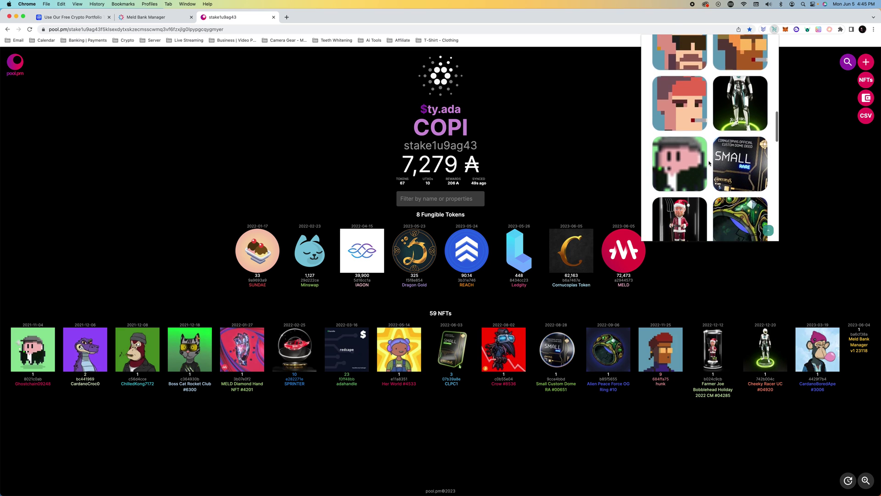
{"action": "scroll", "coordinate": [709, 163], "scroll_direction": "down", "scroll_amount": 3}
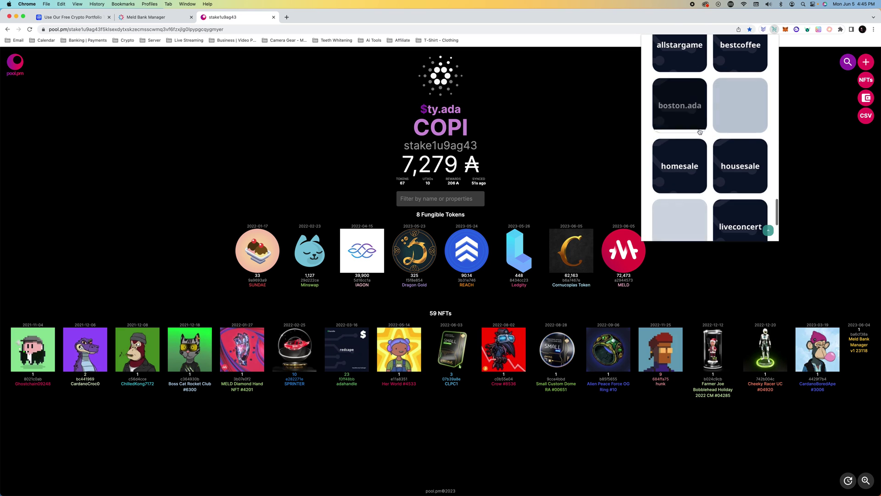
{"action": "scroll", "coordinate": [706, 140], "scroll_direction": "down", "scroll_amount": 5}
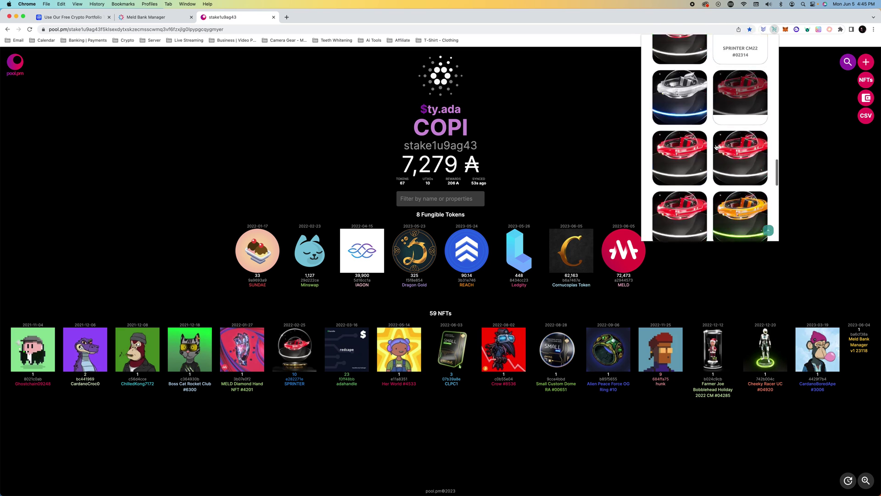
{"action": "scroll", "coordinate": [711, 146], "scroll_direction": "down", "scroll_amount": 10}
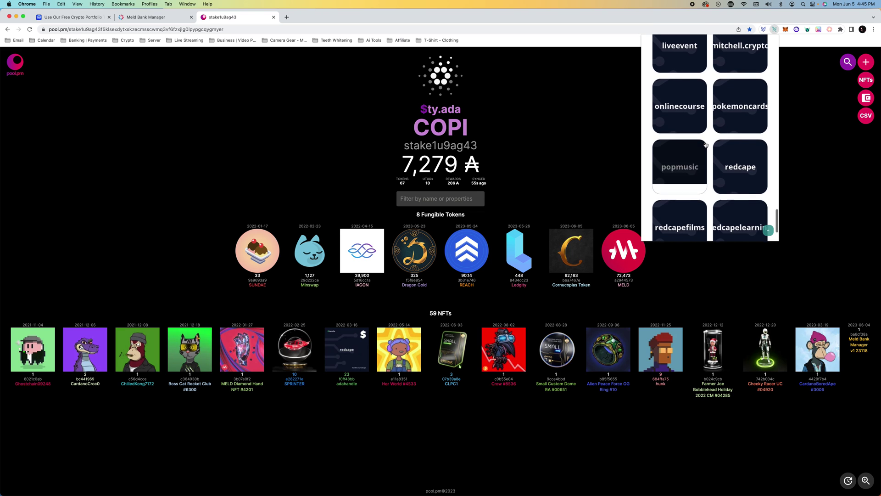
{"action": "scroll", "coordinate": [706, 145], "scroll_direction": "down", "scroll_amount": 3}
{"action": "scroll", "coordinate": [700, 142], "scroll_direction": "up", "scroll_amount": 20}
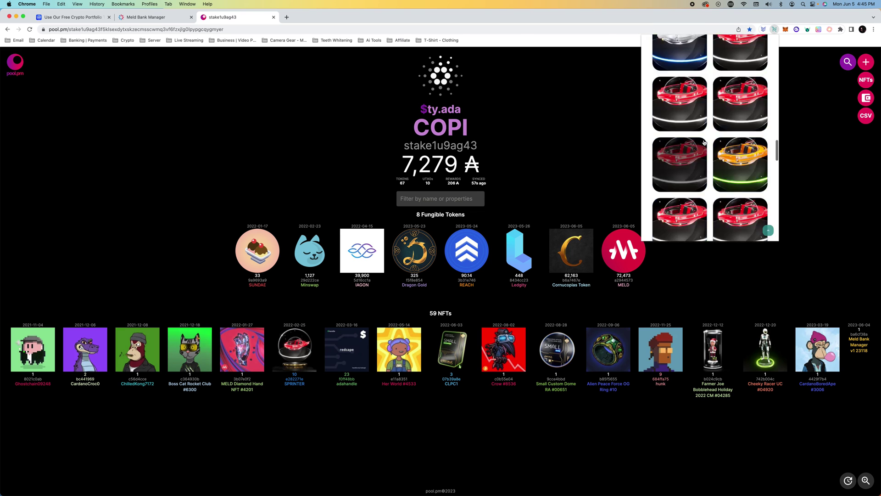
{"action": "left_click", "coordinate": [736, 125]}
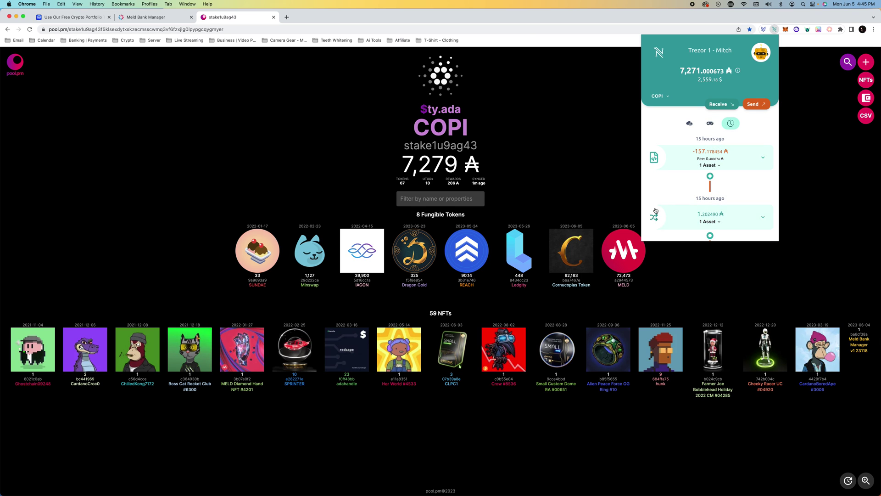
- Open the mint transaction on CardanoScan from the MELD success message, plus a blank tab
{"action": "left_click", "coordinate": [150, 15]}
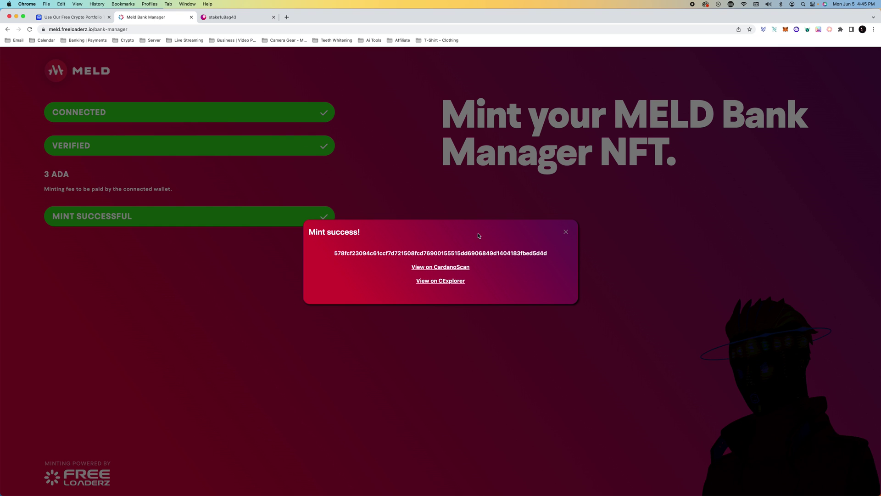
{"action": "left_click", "coordinate": [431, 268]}
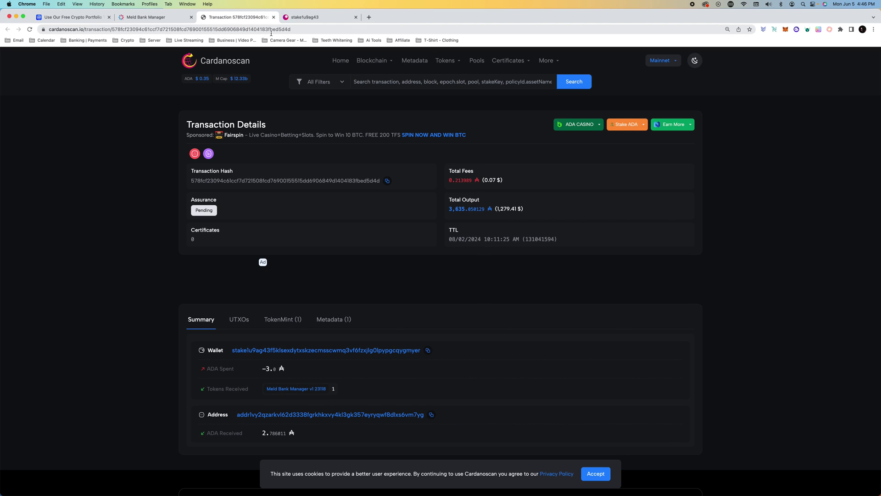
{"action": "left_click", "coordinate": [369, 17]}
{"action": "left_click", "coordinate": [358, 29]}
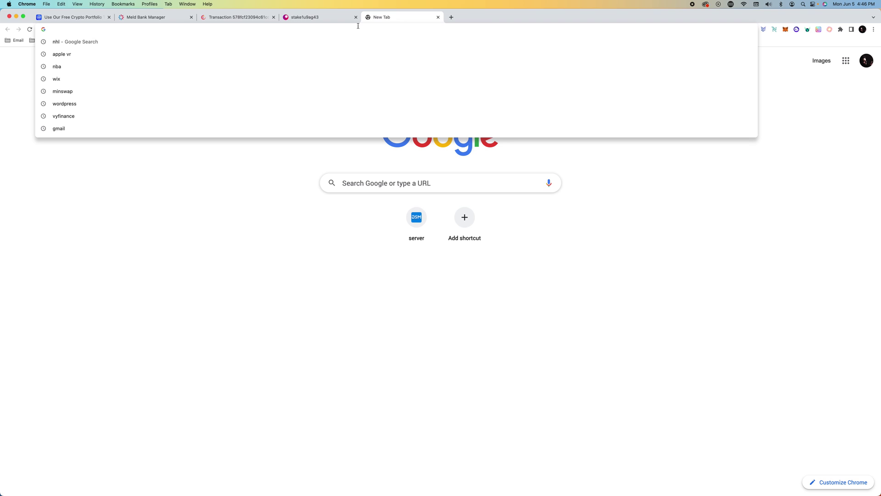
- Go to jpg.store and scroll through the MELD Bank Manager v1 listings, sorted low to high
{"action": "type", "text": "jpg.store"}
{"action": "key", "text": "Return"}
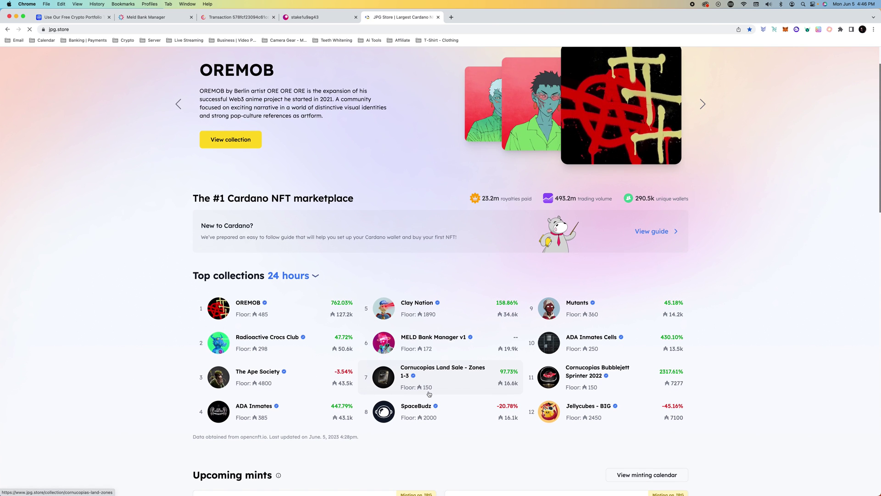
{"action": "left_click", "coordinate": [436, 339]}
{"action": "scroll", "coordinate": [99, 270], "scroll_direction": "down", "scroll_amount": 4}
{"action": "scroll", "coordinate": [115, 241], "scroll_direction": "up", "scroll_amount": 4}
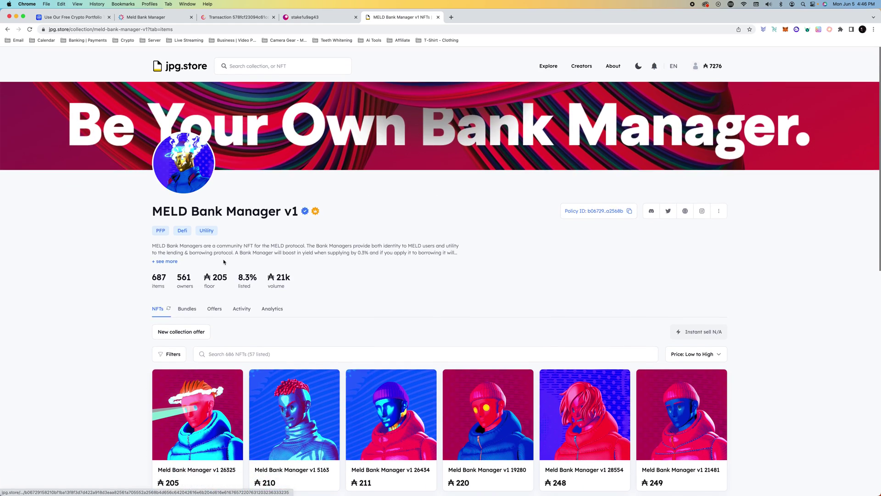
{"action": "scroll", "coordinate": [104, 238], "scroll_direction": "down", "scroll_amount": 9}
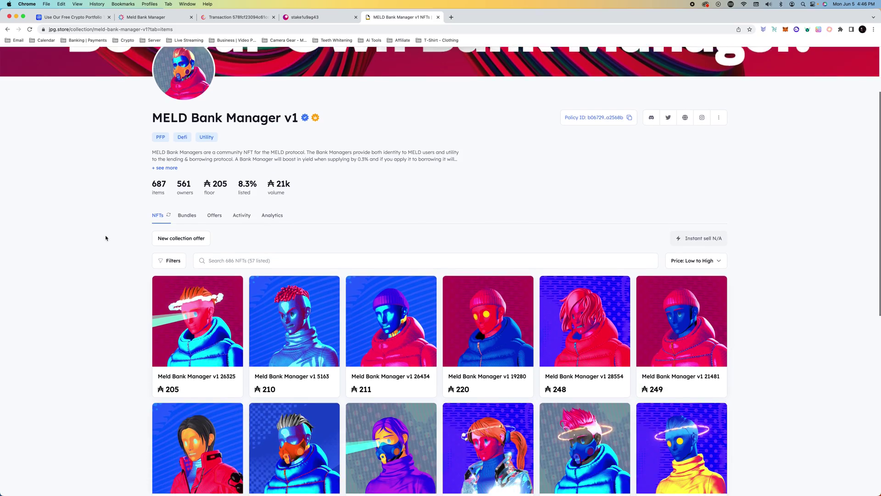
{"action": "scroll", "coordinate": [402, 273], "scroll_direction": "down", "scroll_amount": 5}
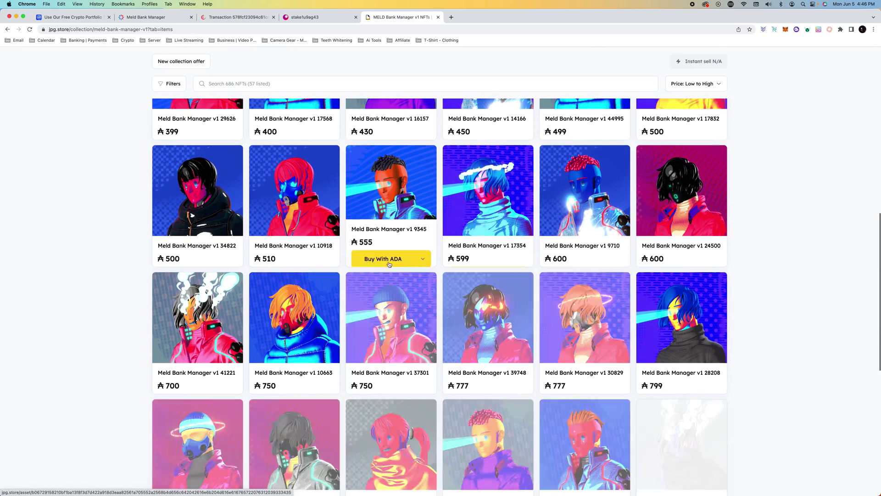
{"action": "scroll", "coordinate": [320, 231], "scroll_direction": "down", "scroll_amount": 3}
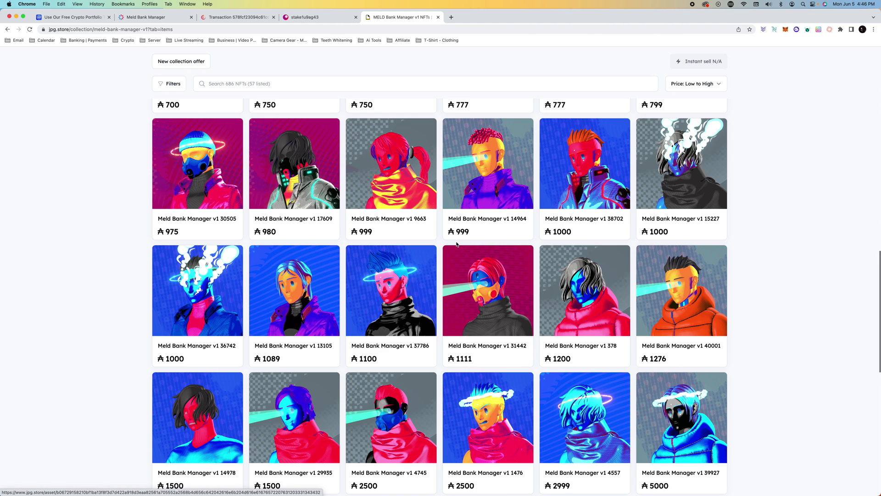
- Review listing 31442's 1111 ADA price and properties, then return to the MELD Bank Manager v1 collection
{"action": "left_click", "coordinate": [486, 297]}
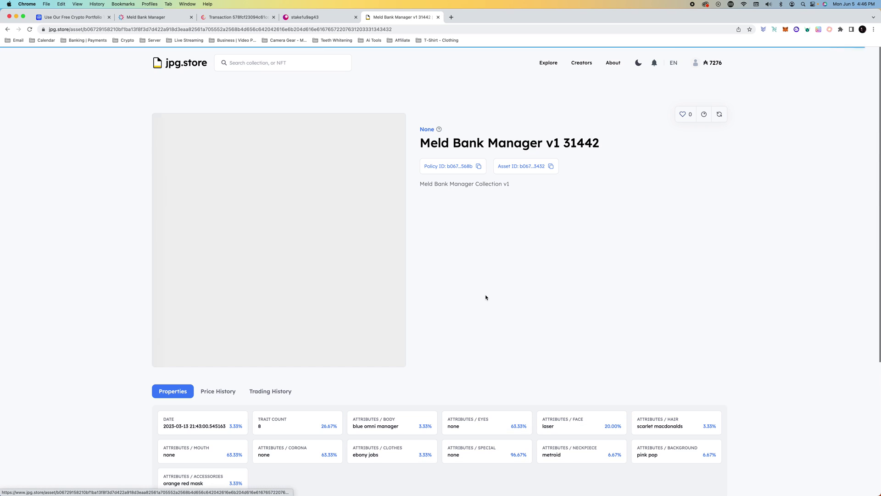
{"action": "scroll", "coordinate": [485, 295], "scroll_direction": "down", "scroll_amount": 5}
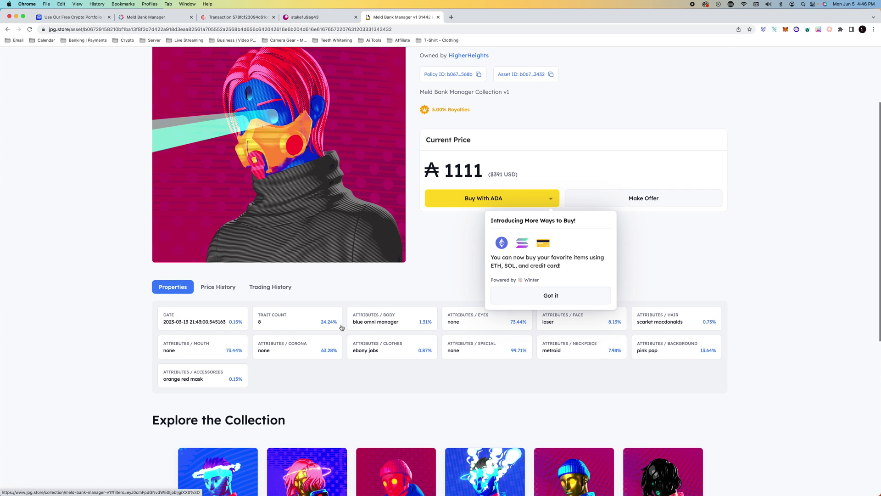
{"action": "scroll", "coordinate": [342, 326], "scroll_direction": "up", "scroll_amount": 2}
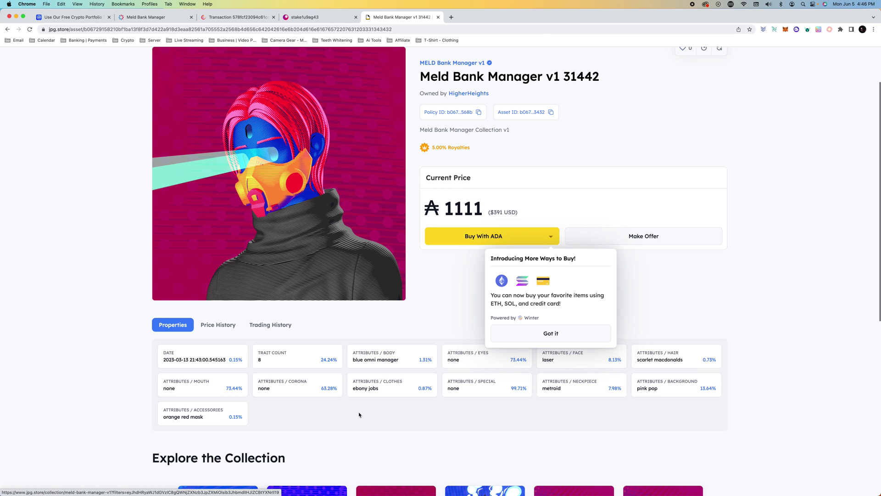
{"action": "scroll", "coordinate": [494, 414], "scroll_direction": "up", "scroll_amount": 1}
{"action": "scroll", "coordinate": [382, 270], "scroll_direction": "up", "scroll_amount": 5}
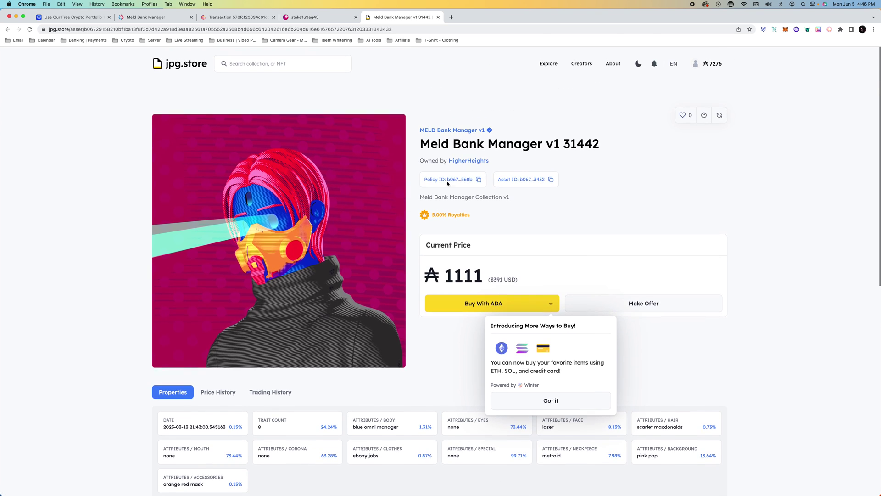
{"action": "left_click", "coordinate": [454, 130]}
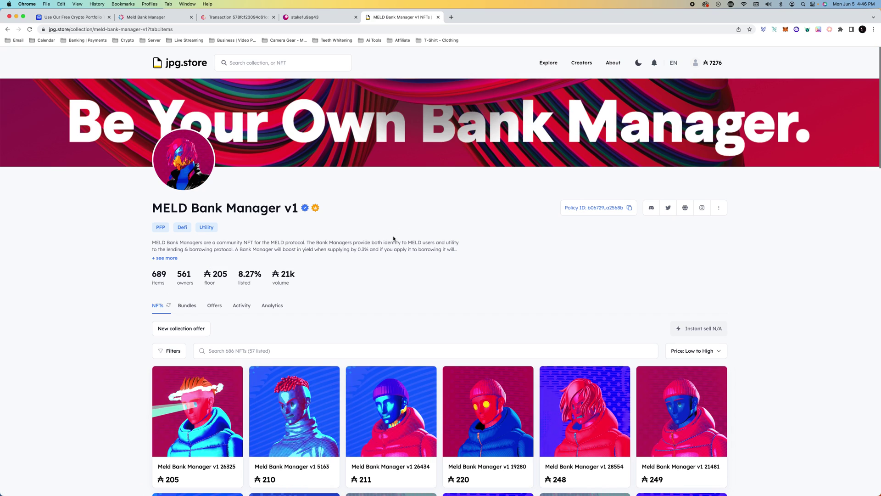
{"action": "scroll", "coordinate": [386, 240], "scroll_direction": "down", "scroll_amount": 10}
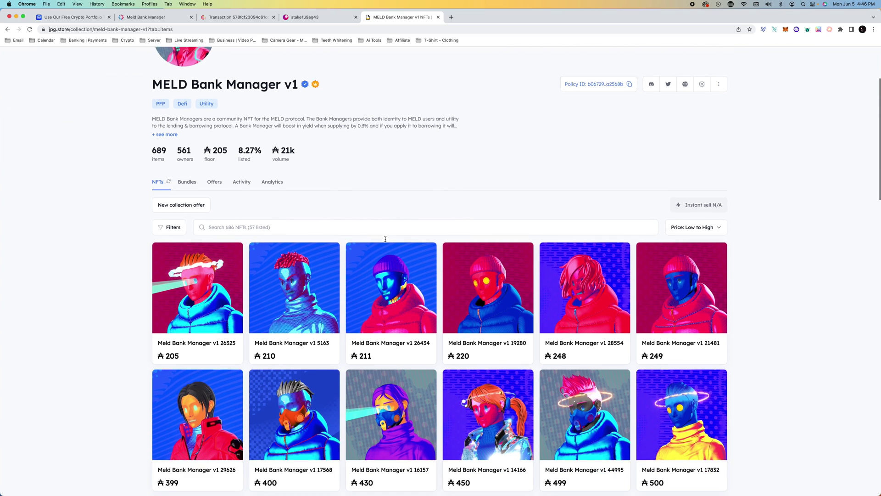
{"action": "scroll", "coordinate": [711, 238], "scroll_direction": "down", "scroll_amount": 3}
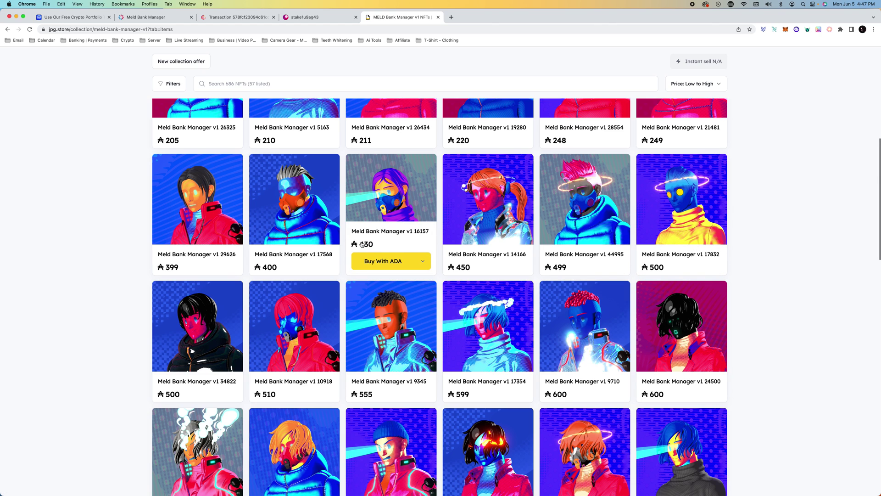
{"action": "scroll", "coordinate": [339, 258], "scroll_direction": "down", "scroll_amount": 10}
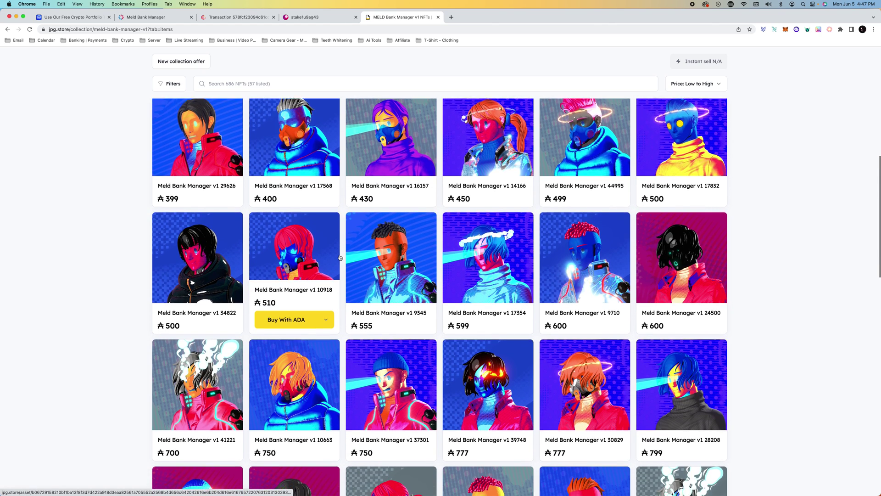
{"action": "scroll", "coordinate": [340, 257], "scroll_direction": "down", "scroll_amount": 12}
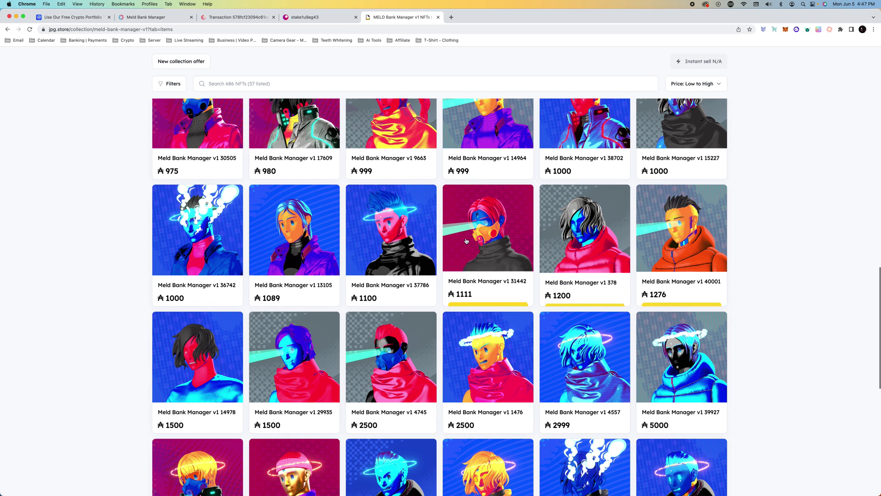
{"action": "scroll", "coordinate": [489, 255], "scroll_direction": "down", "scroll_amount": 10}
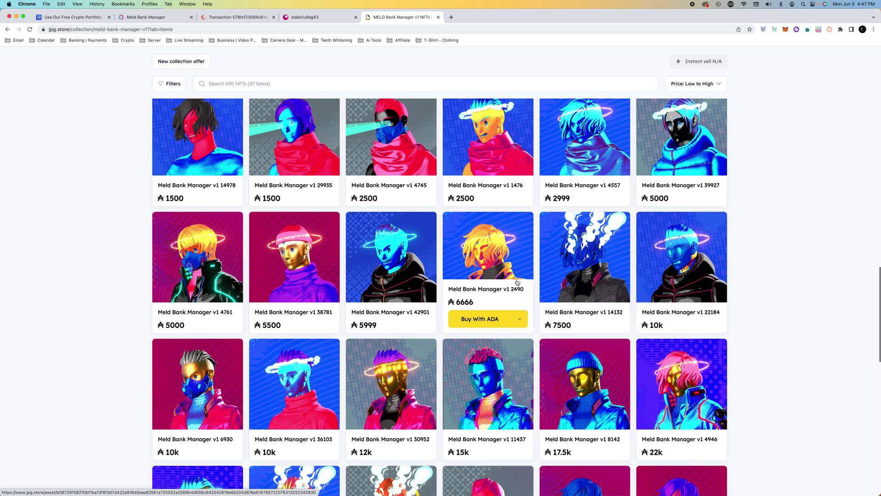
{"action": "scroll", "coordinate": [459, 253], "scroll_direction": "down", "scroll_amount": 7}
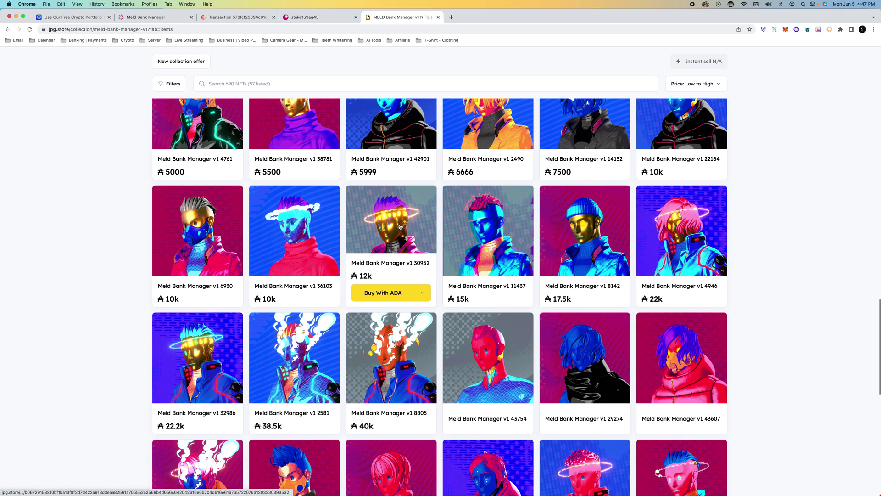
{"action": "scroll", "coordinate": [406, 227], "scroll_direction": "up", "scroll_amount": 20}
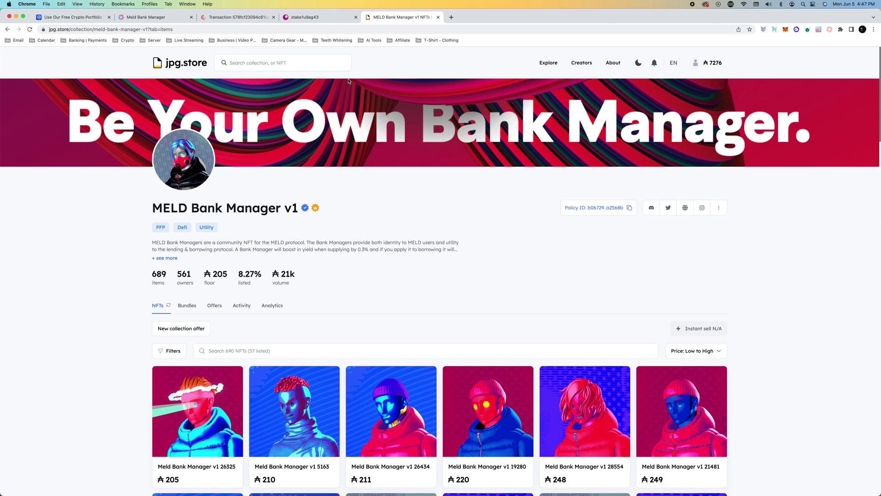
{"action": "left_click", "coordinate": [160, 17]}
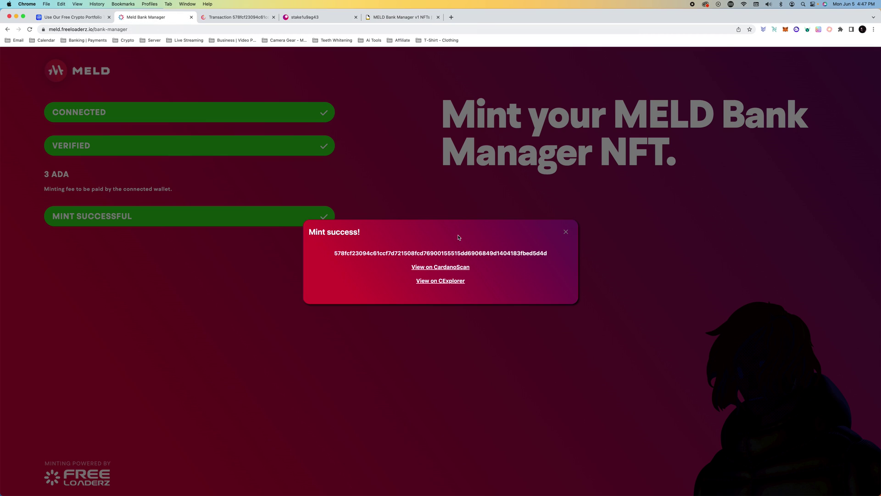
- In Nami, expand the latest minting transaction and confirm 60 collectibles before returning to pool.pm
{"action": "left_click", "coordinate": [773, 30]}
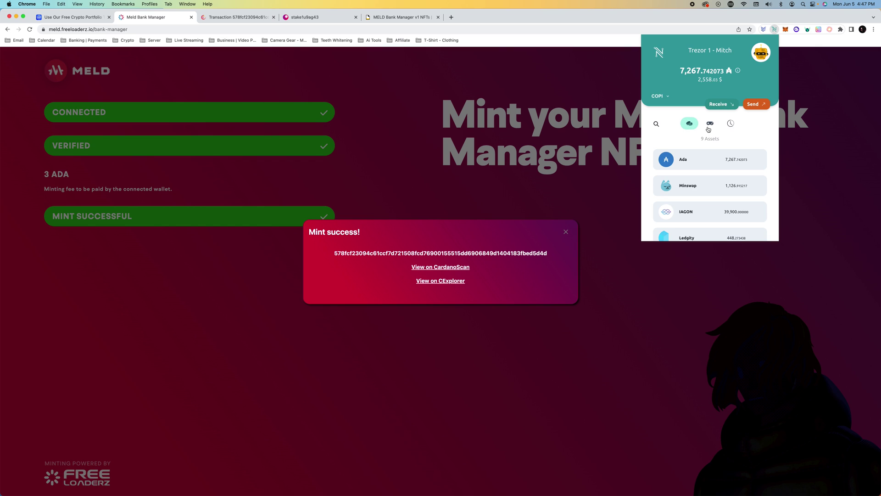
{"action": "left_click", "coordinate": [730, 124]}
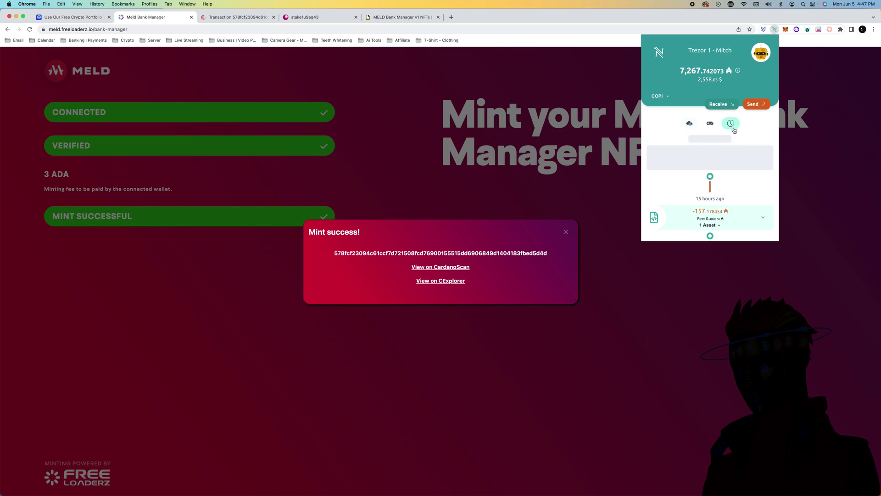
{"action": "left_click", "coordinate": [725, 158]}
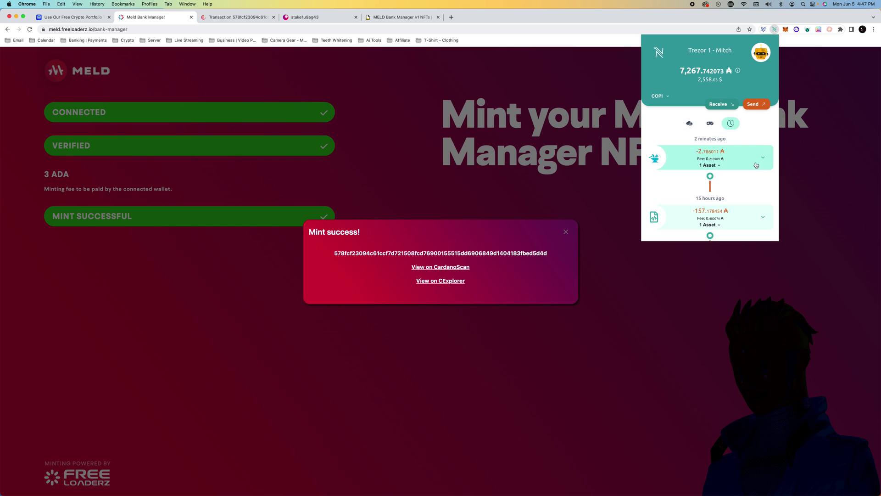
{"action": "left_click", "coordinate": [709, 124]}
{"action": "scroll", "coordinate": [716, 207], "scroll_direction": "down", "scroll_amount": 5}
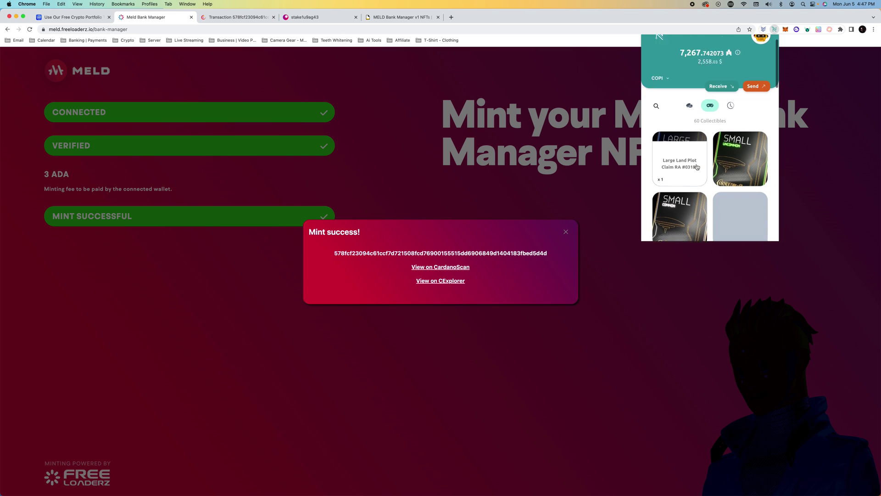
{"action": "left_click", "coordinate": [317, 17]}
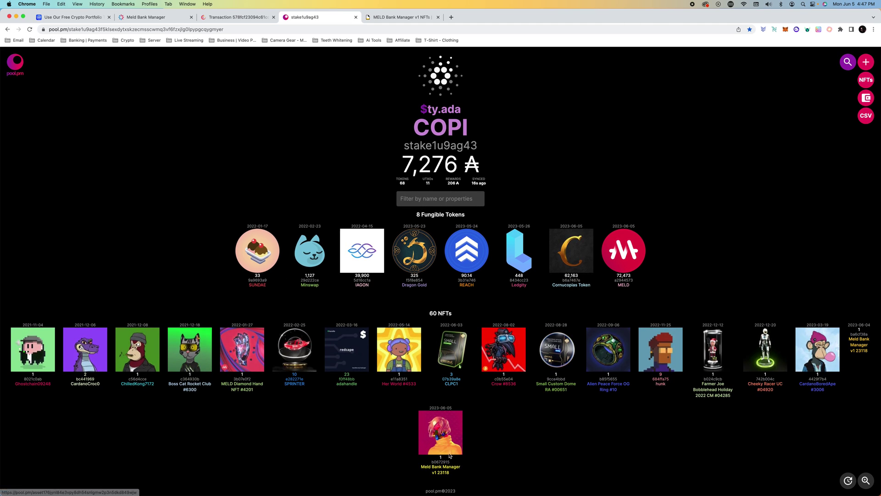
- Open the Meld Bank Manager v1 23118 asset page and view its artwork, attributes and 2023-06-05 mint date
{"action": "left_click", "coordinate": [448, 431]}
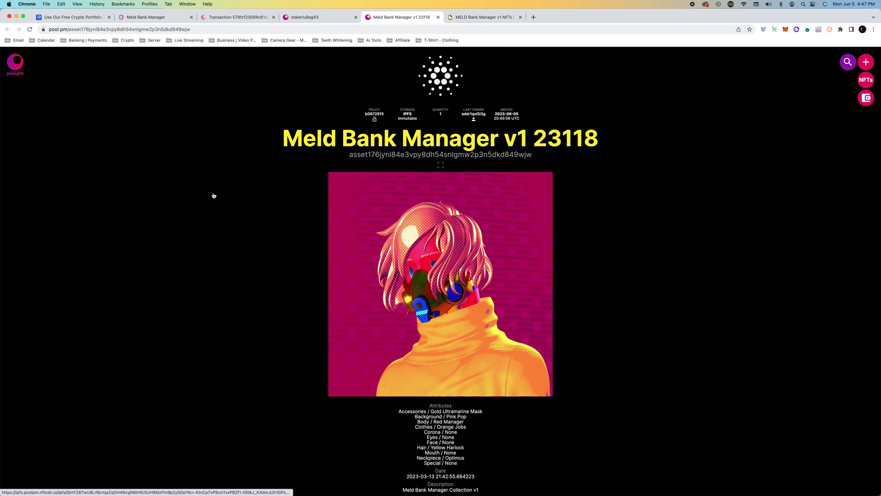
{"action": "scroll", "coordinate": [213, 195], "scroll_direction": "down", "scroll_amount": 2}
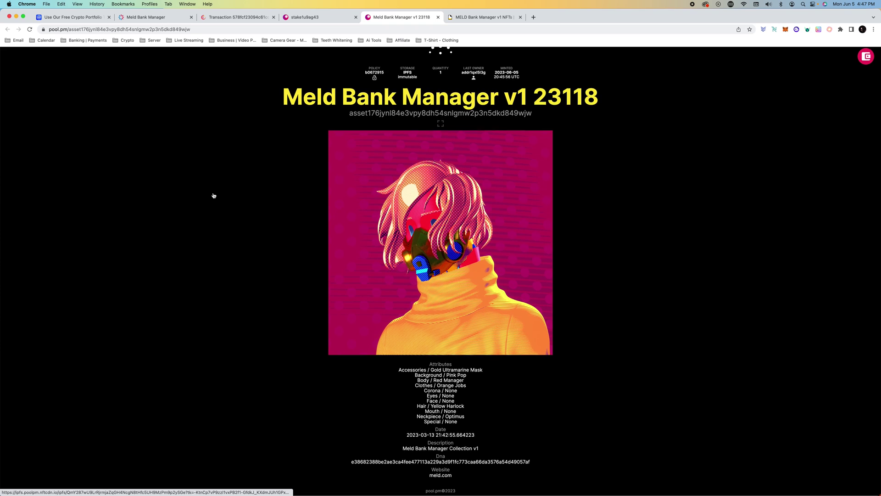